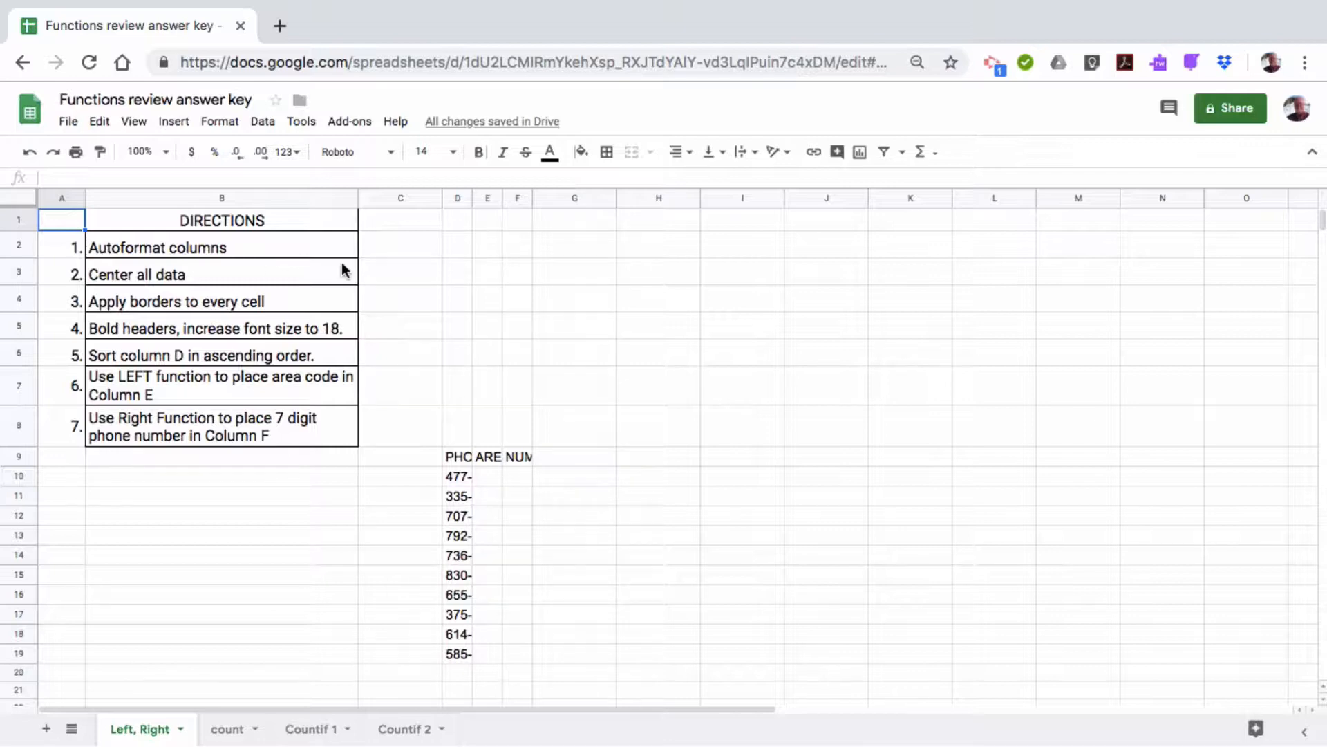
Auto-fit columns D–F to the full phone numbers and headers, and center their contents
drag(459, 195, 509, 199)
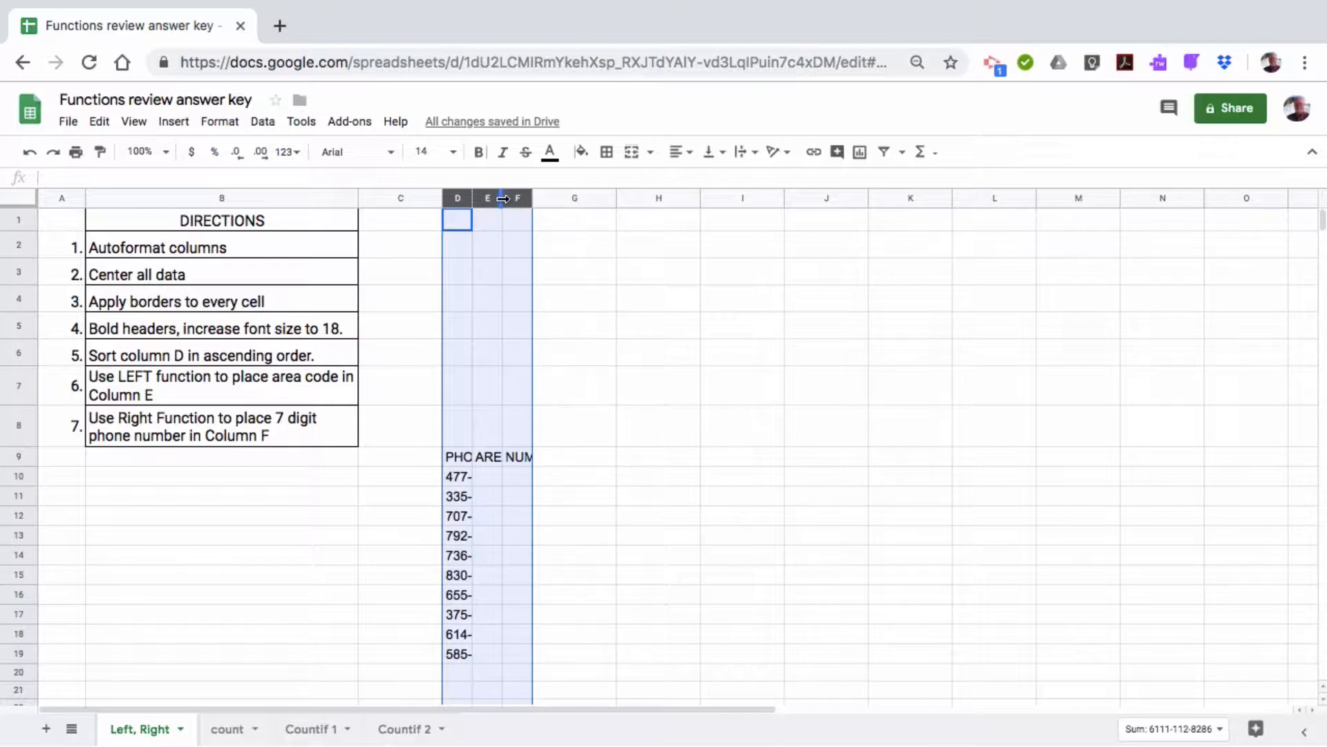
double_click(502, 199)
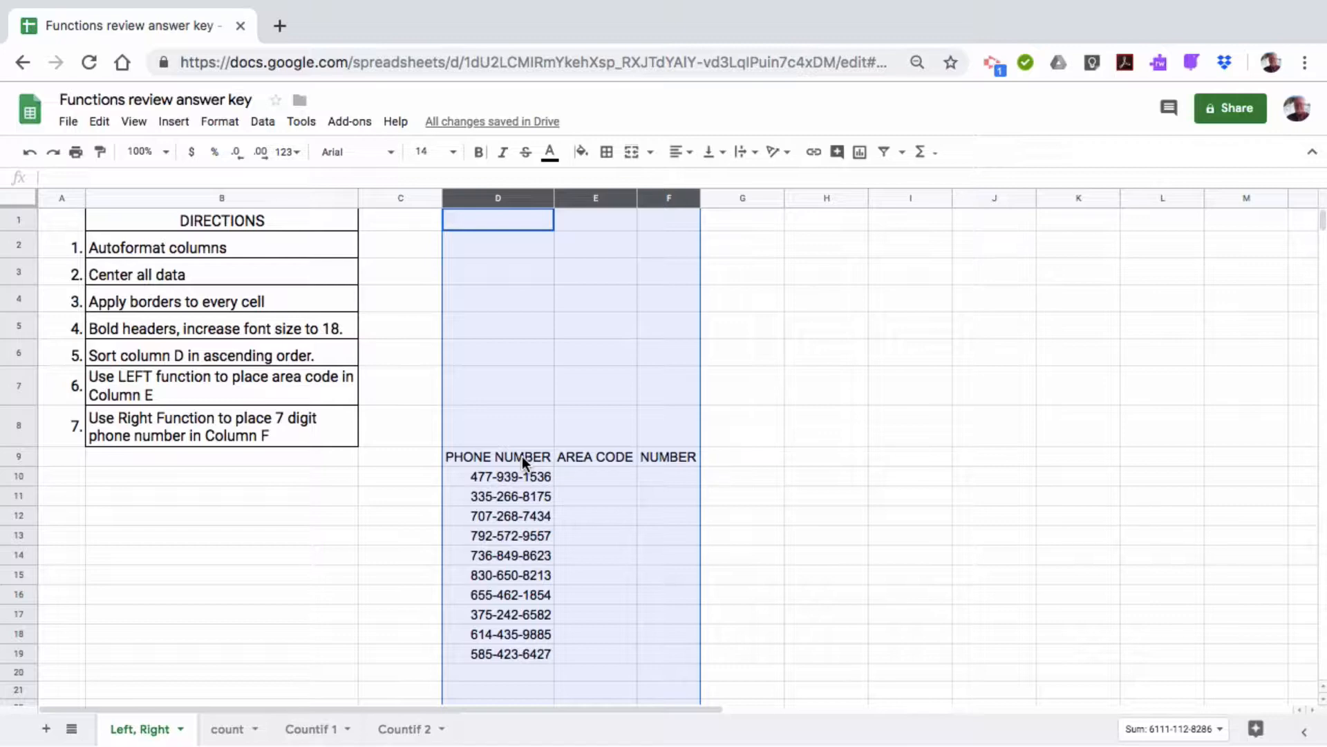
click(677, 152)
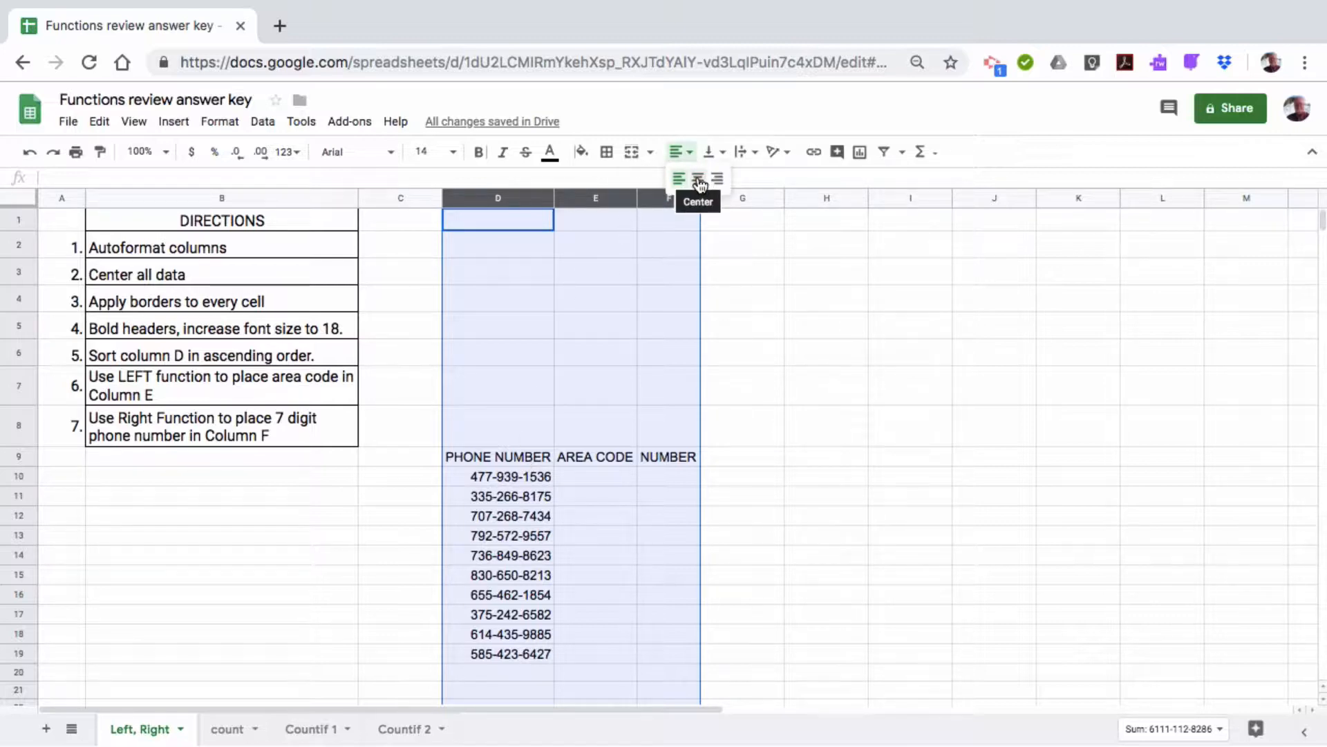
click(698, 179)
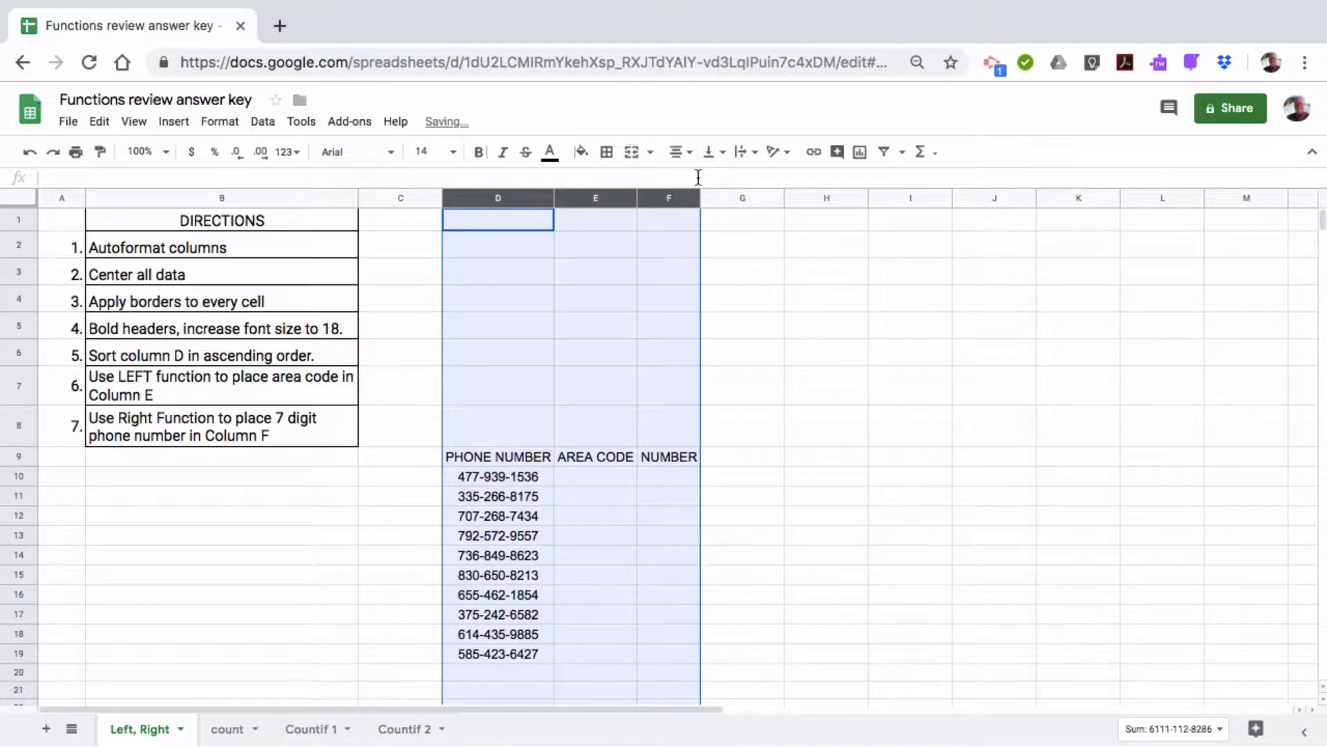
click(539, 515)
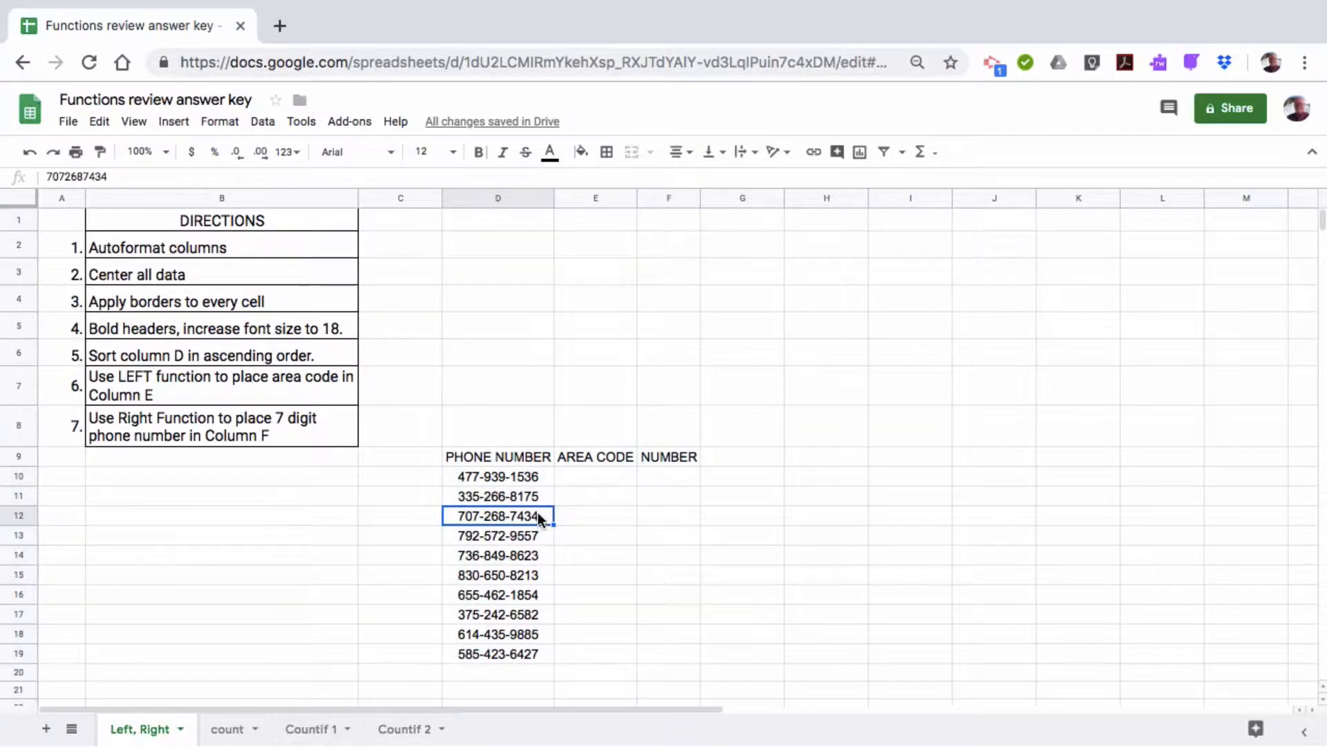
Apply All borders to every cell of the phone table D9:F19
click(512, 458)
drag(509, 454, 648, 650)
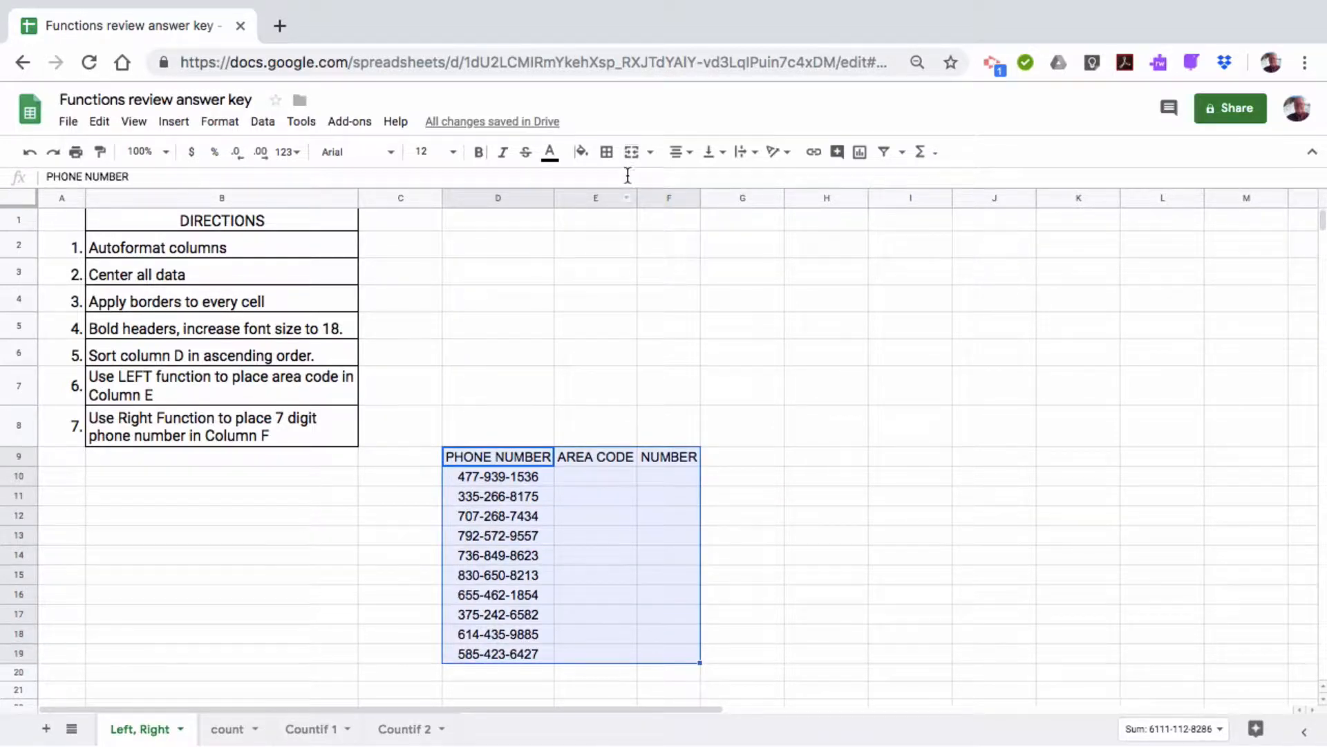
click(607, 152)
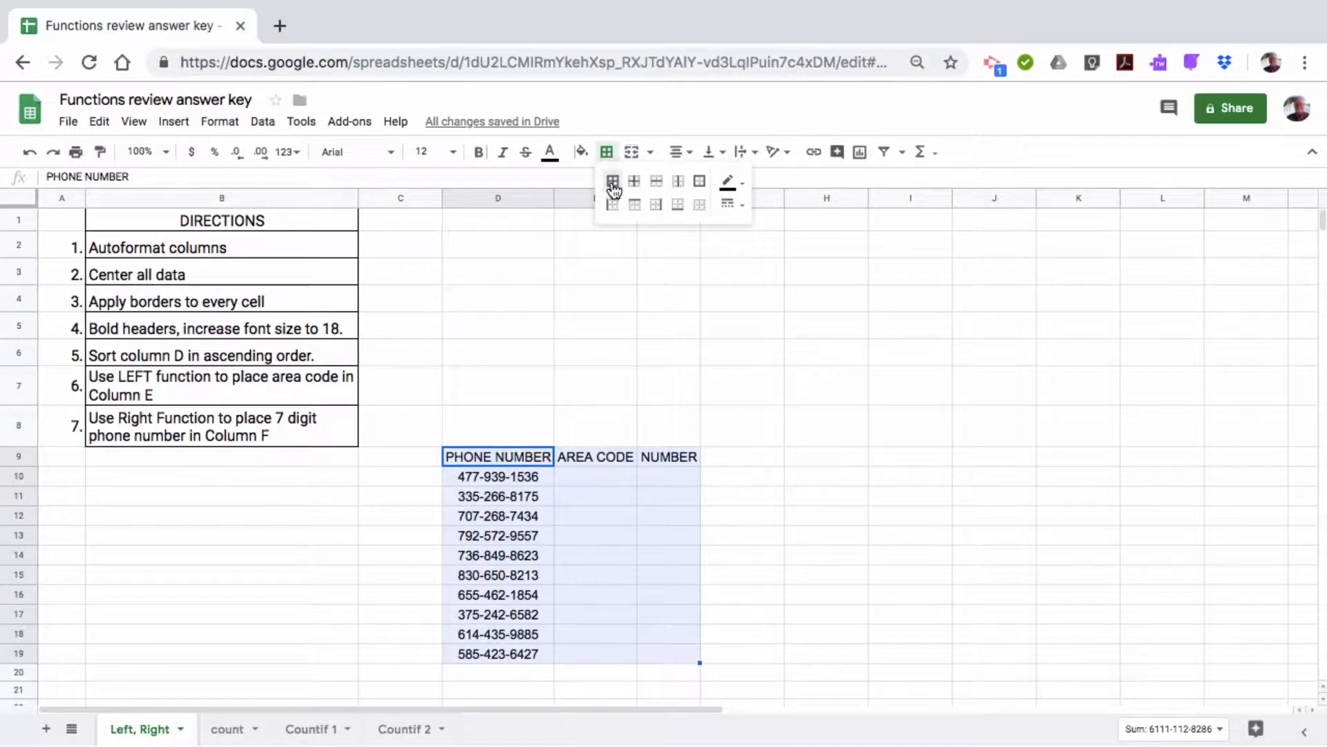
click(614, 182)
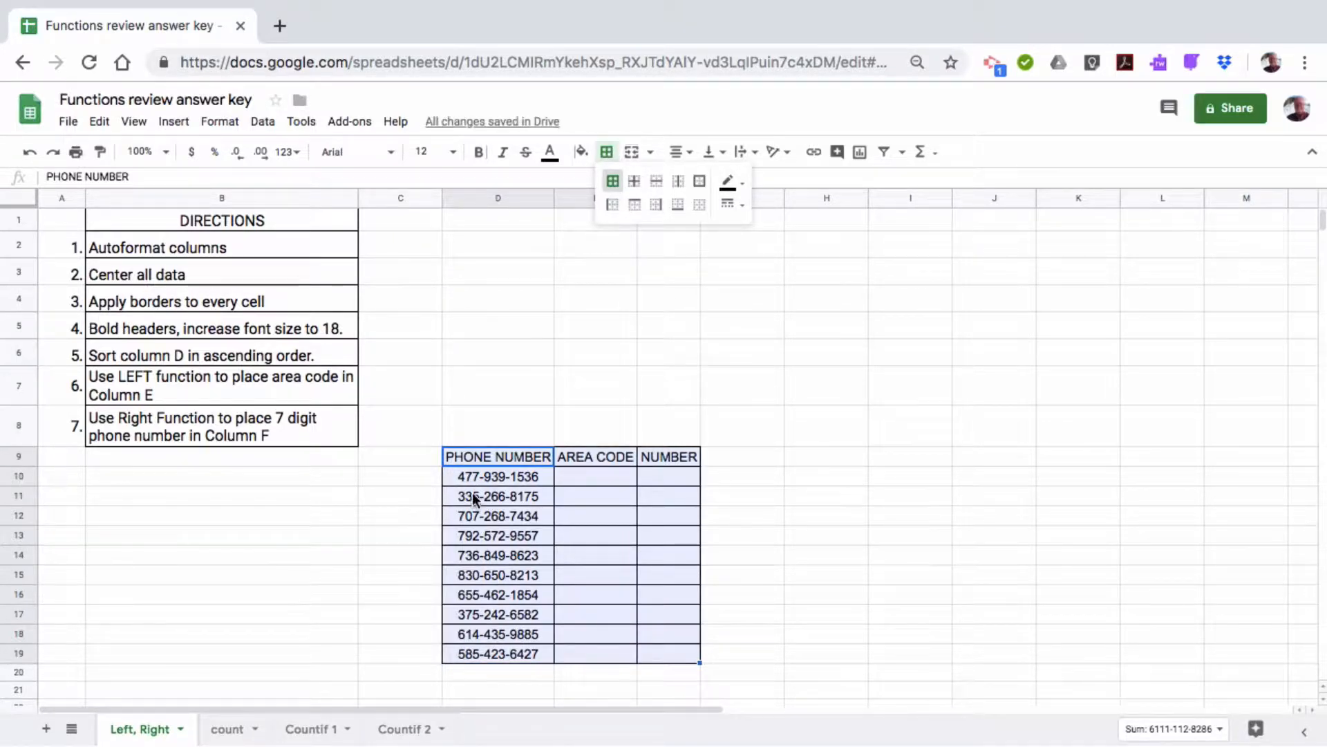
click(530, 398)
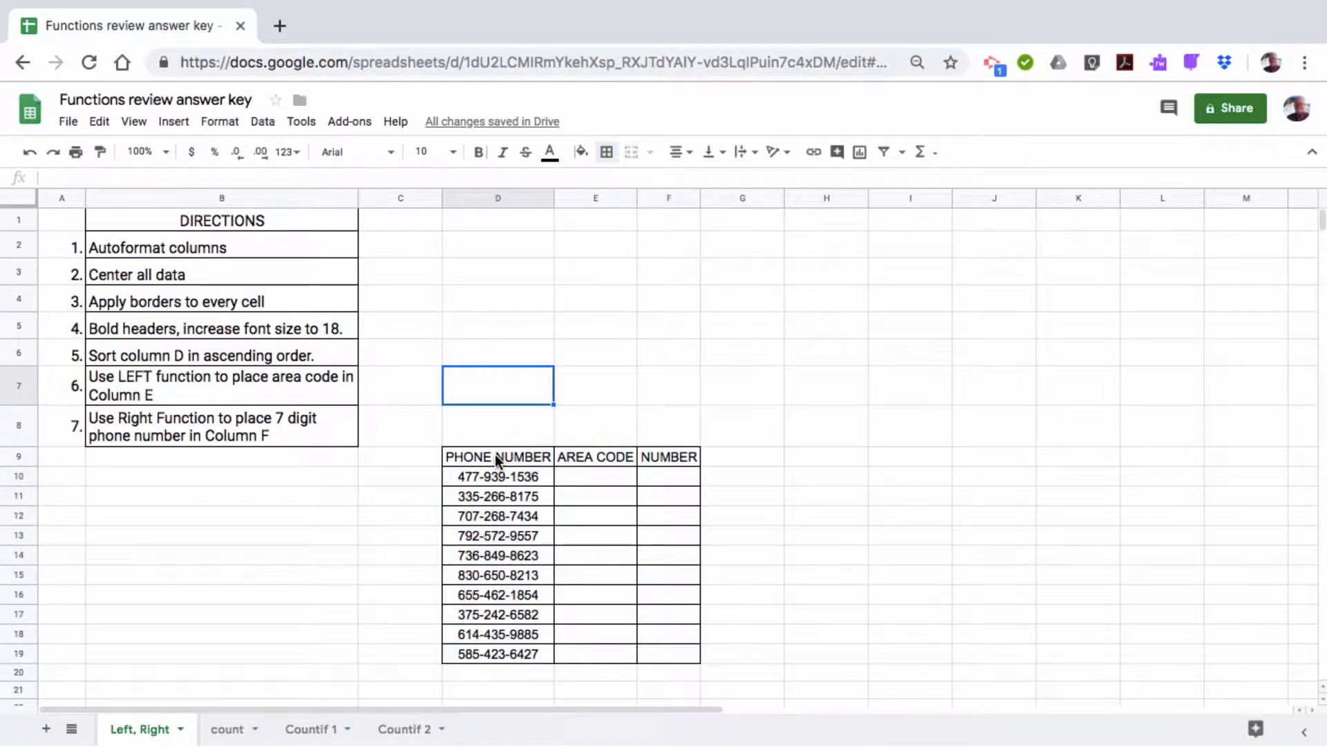
Make the D9:F9 headers bold at 18 pt
drag(495, 454, 665, 457)
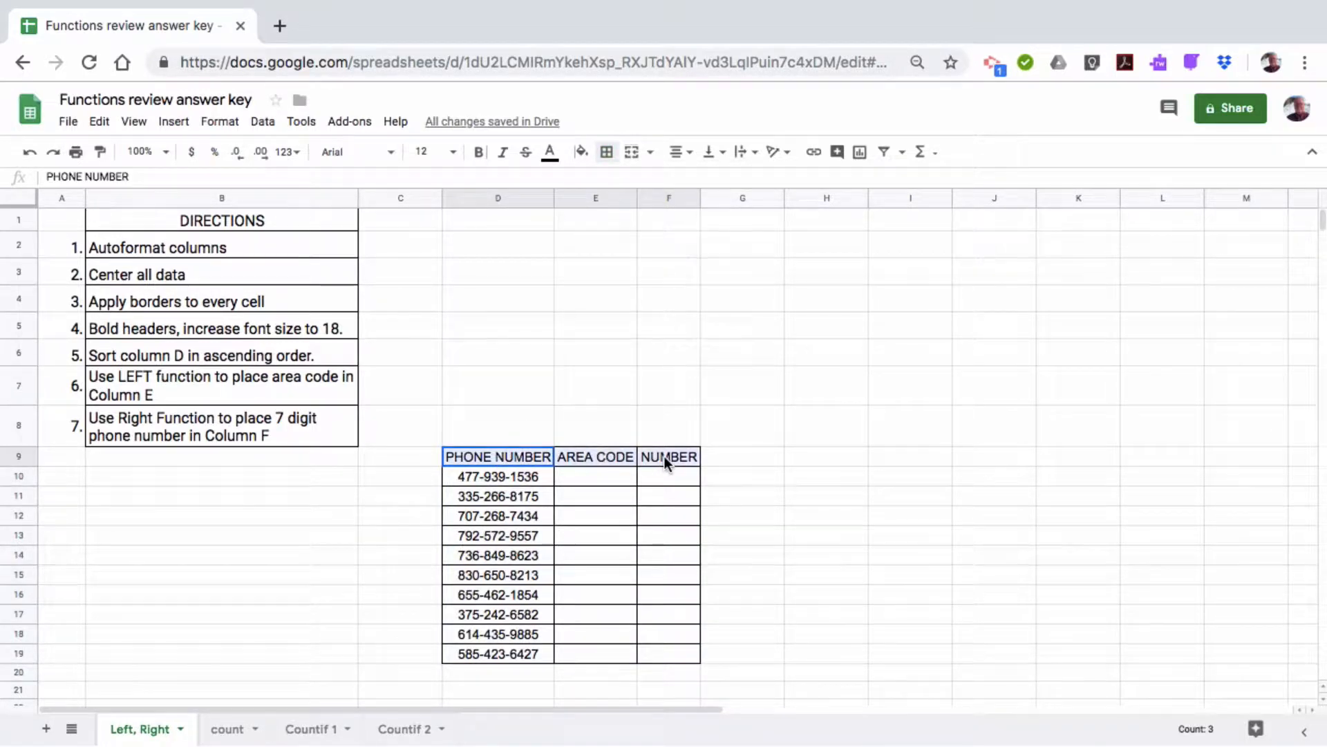
click(478, 152)
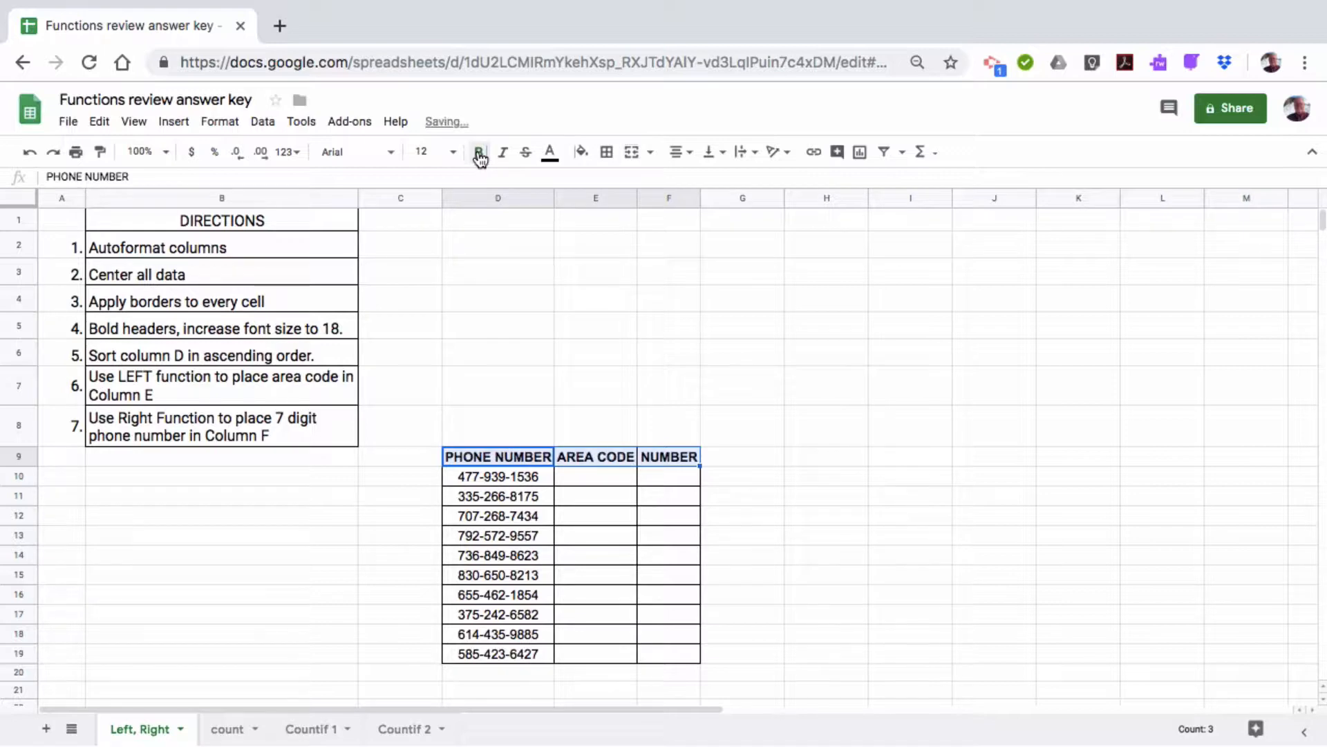
click(453, 152)
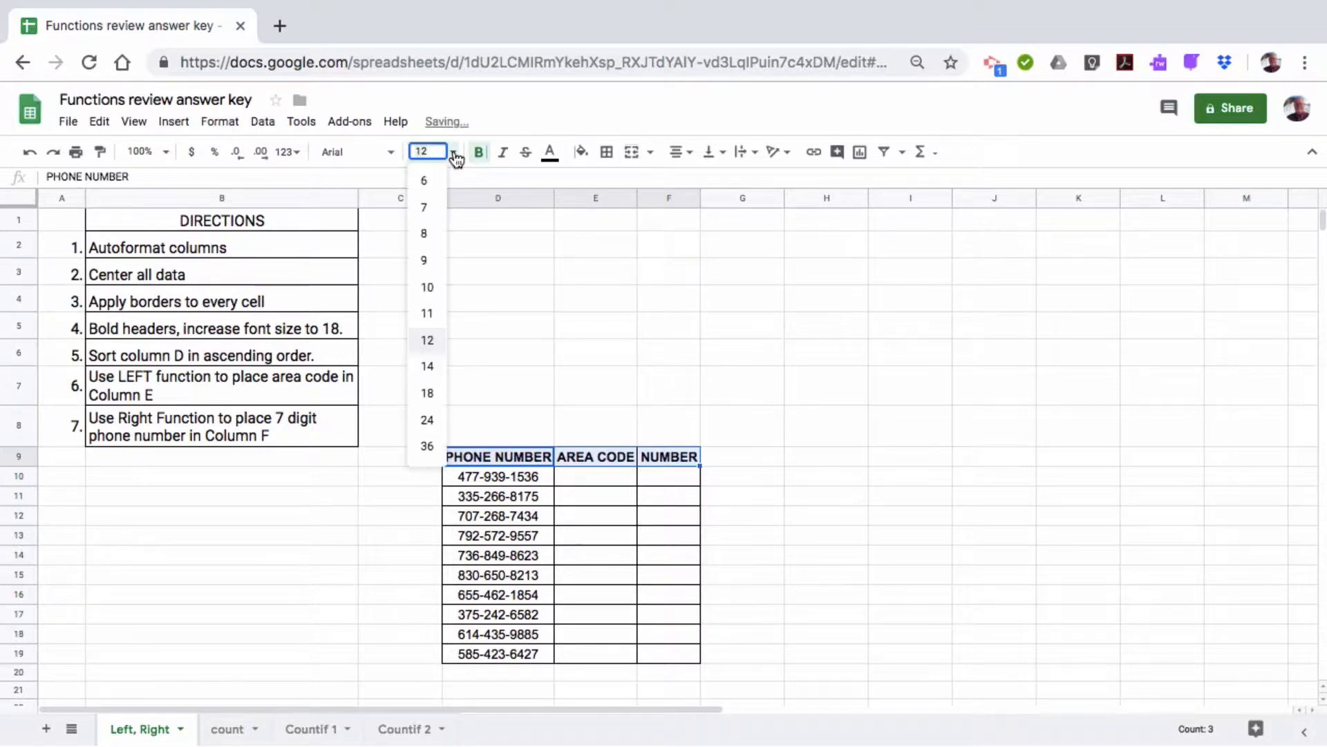
click(426, 392)
click(551, 351)
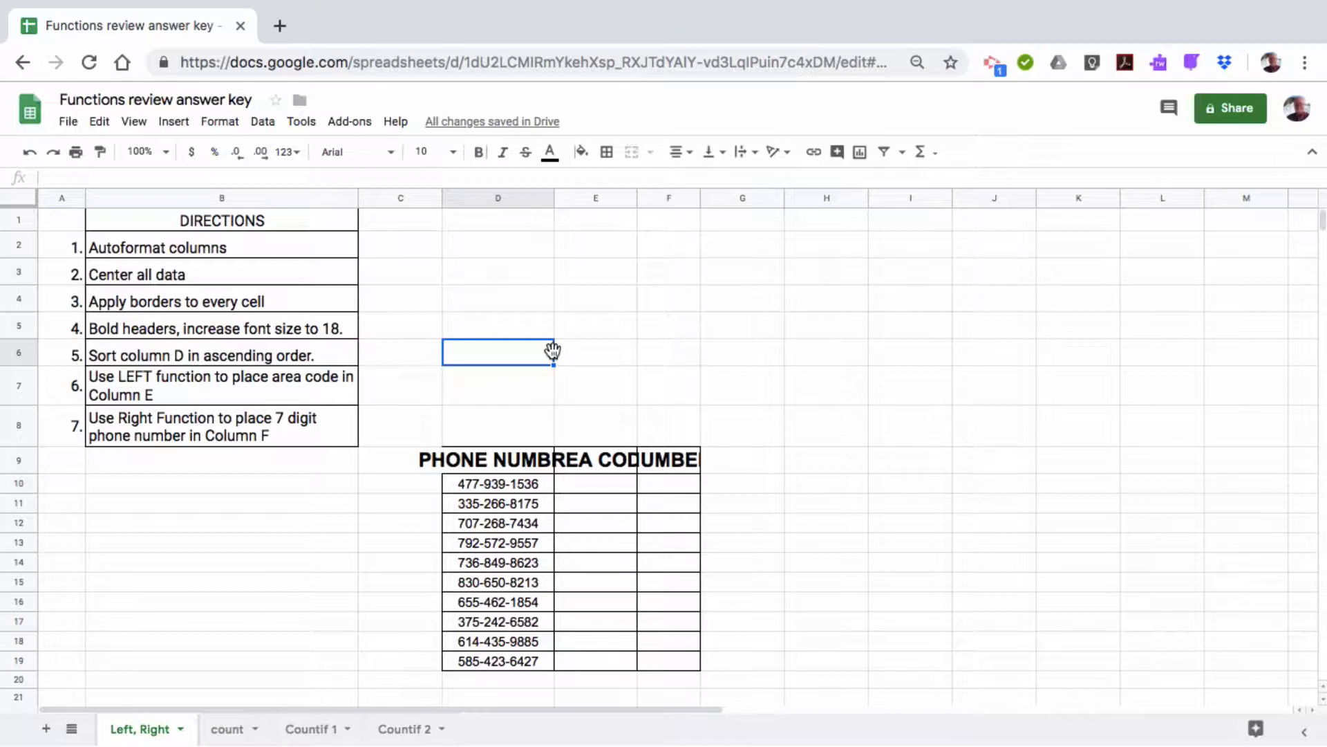
Auto-fit columns D–F to the larger headers, then select the phone table D9:F19
drag(516, 201, 678, 200)
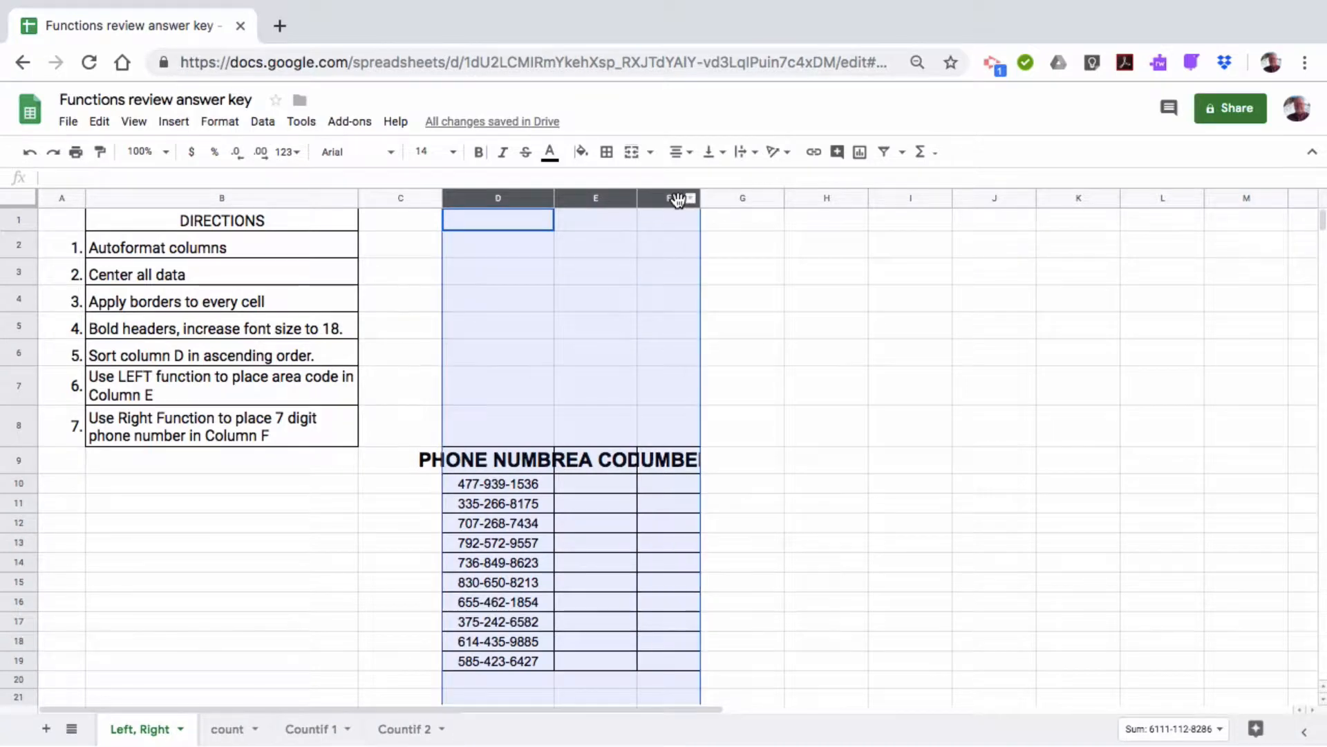
double_click(637, 200)
click(912, 435)
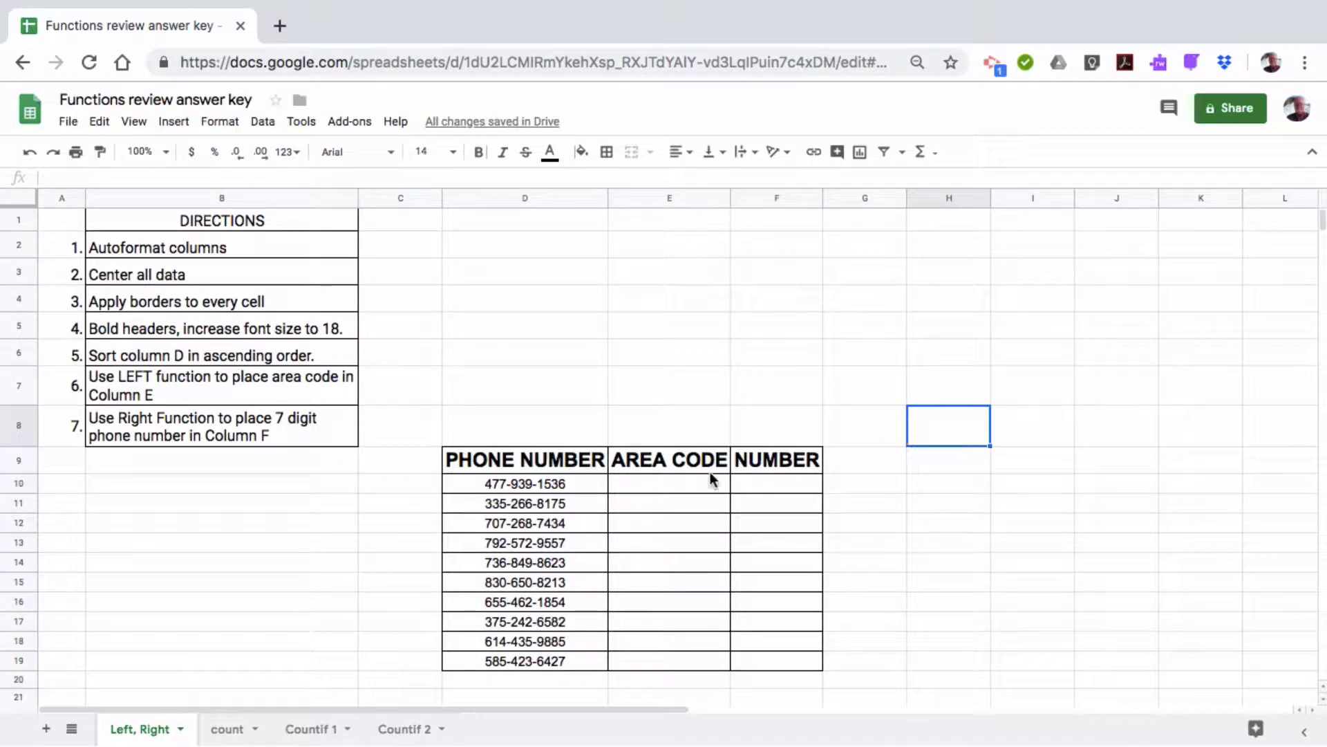
mouse_move(538, 461)
mouse_down()
mouse_move(748, 663)
mouse_move(765, 664)
mouse_up()
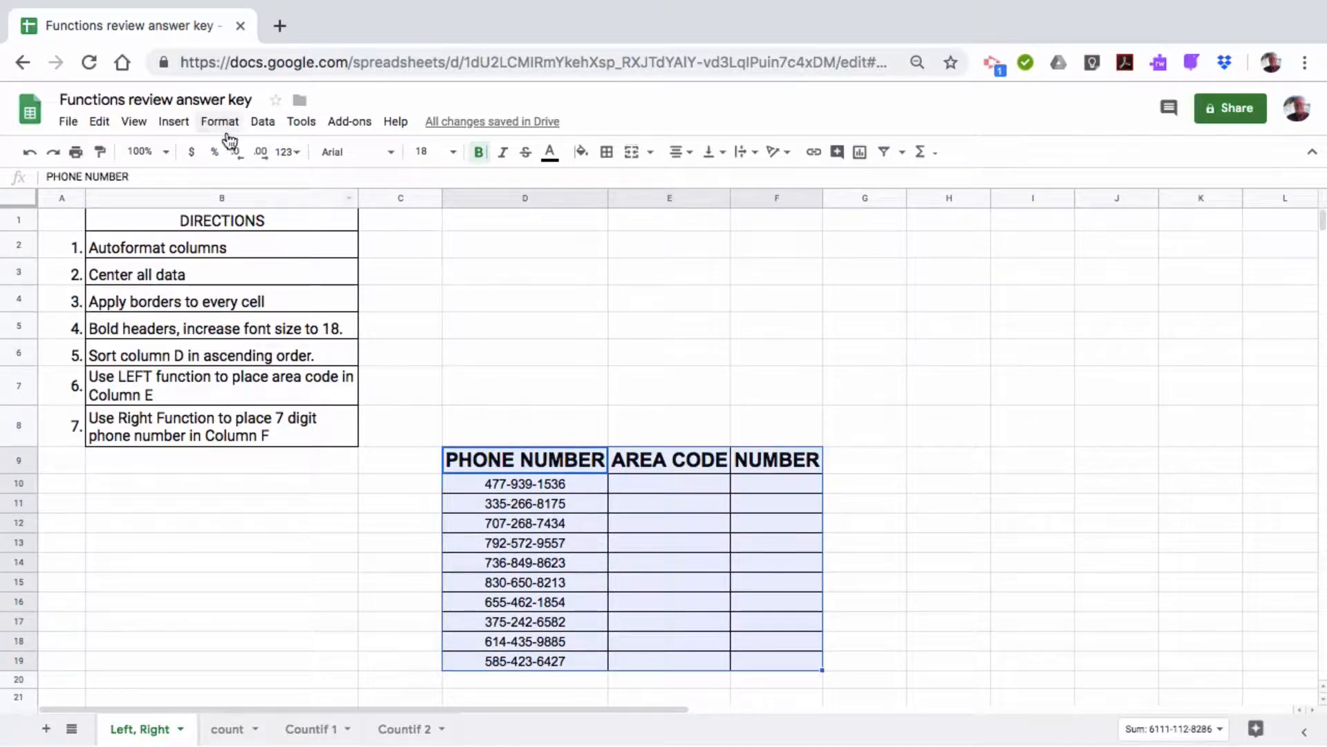
Sort D9:F19 by PHONE NUMBER A→Z, treating row 9 as a header row
click(265, 125)
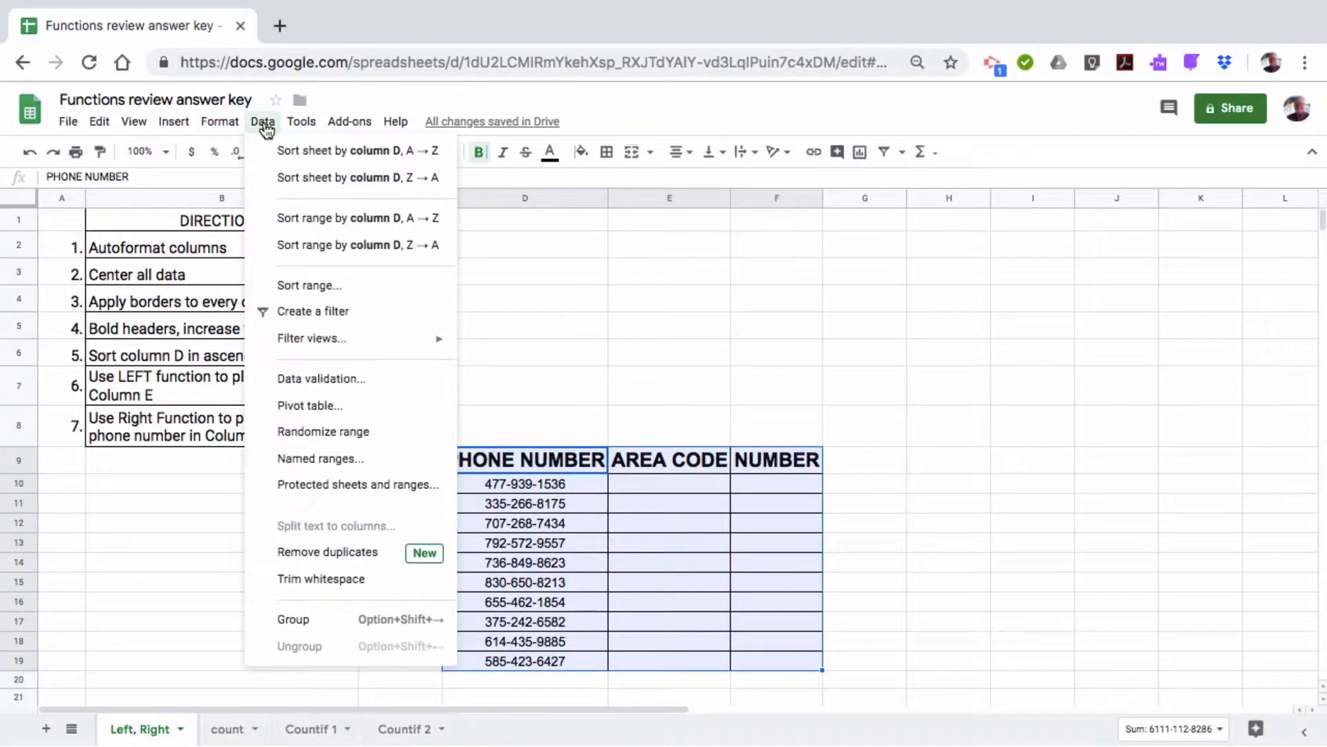
click(313, 286)
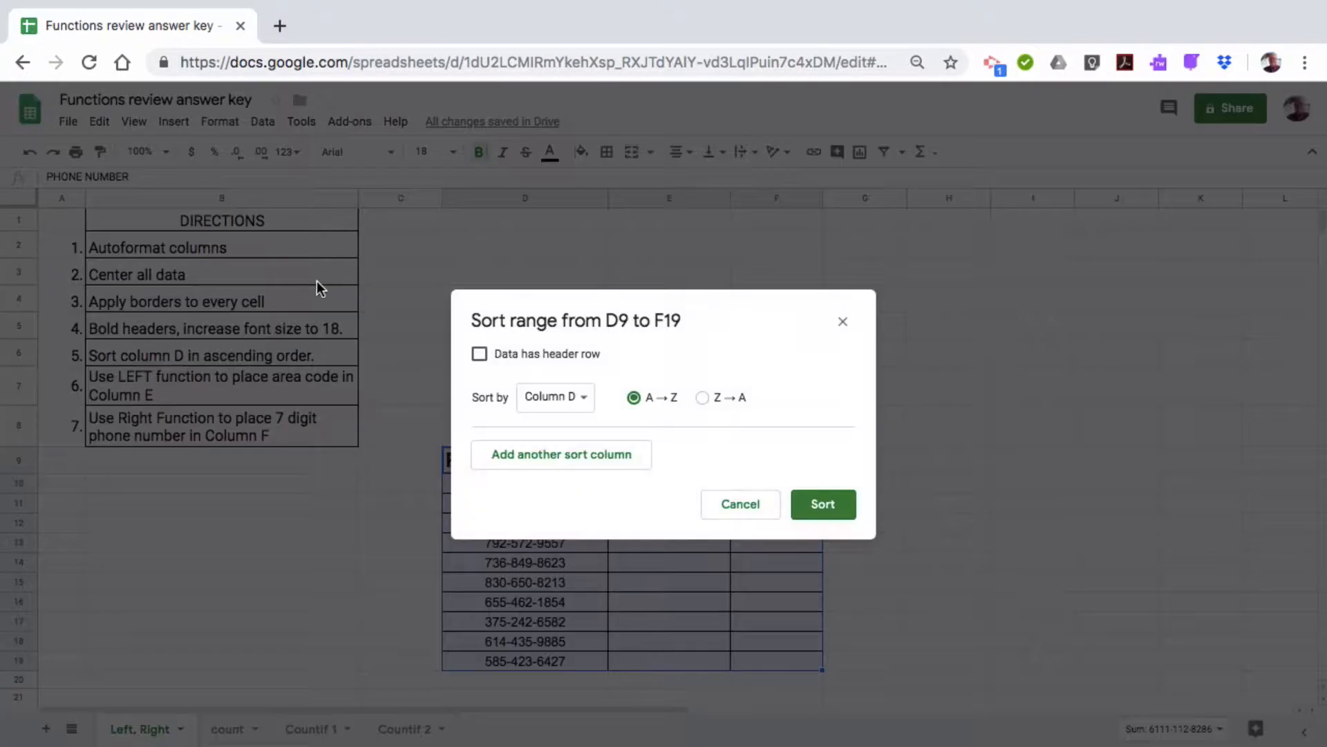
click(479, 353)
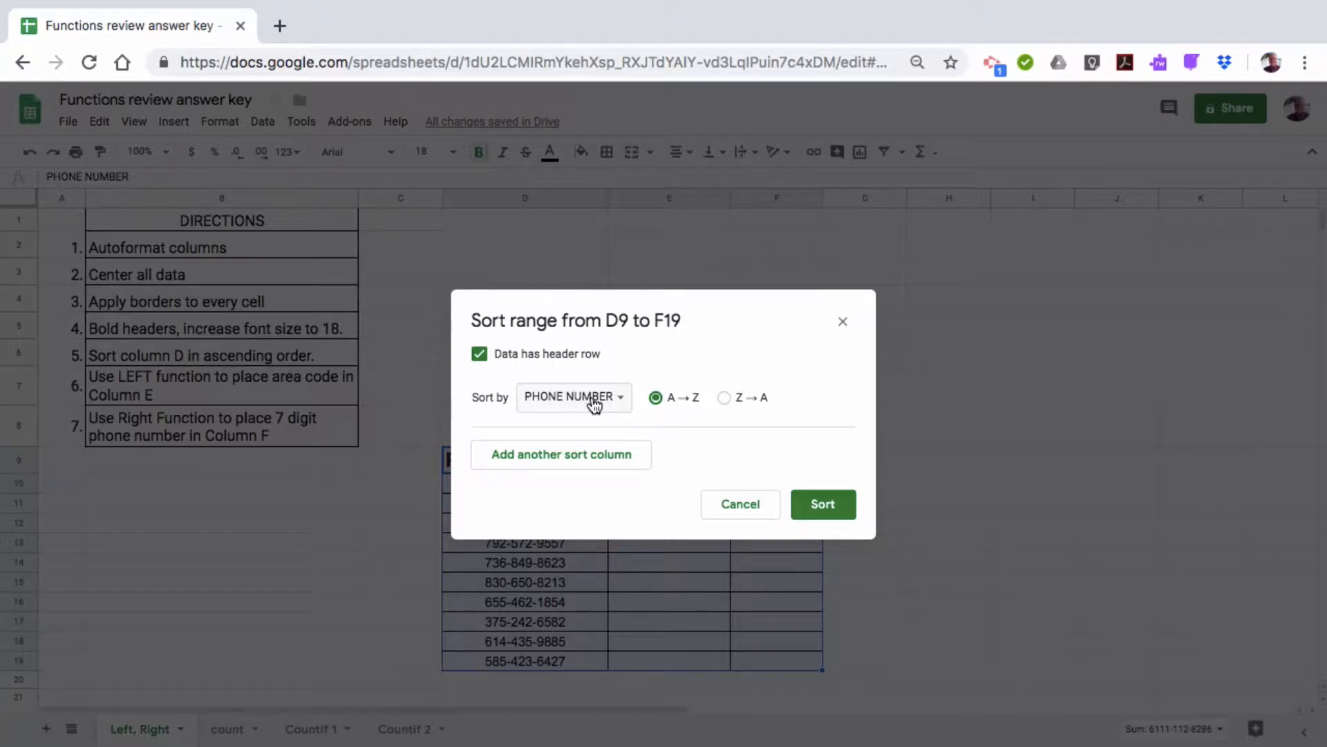
click(820, 503)
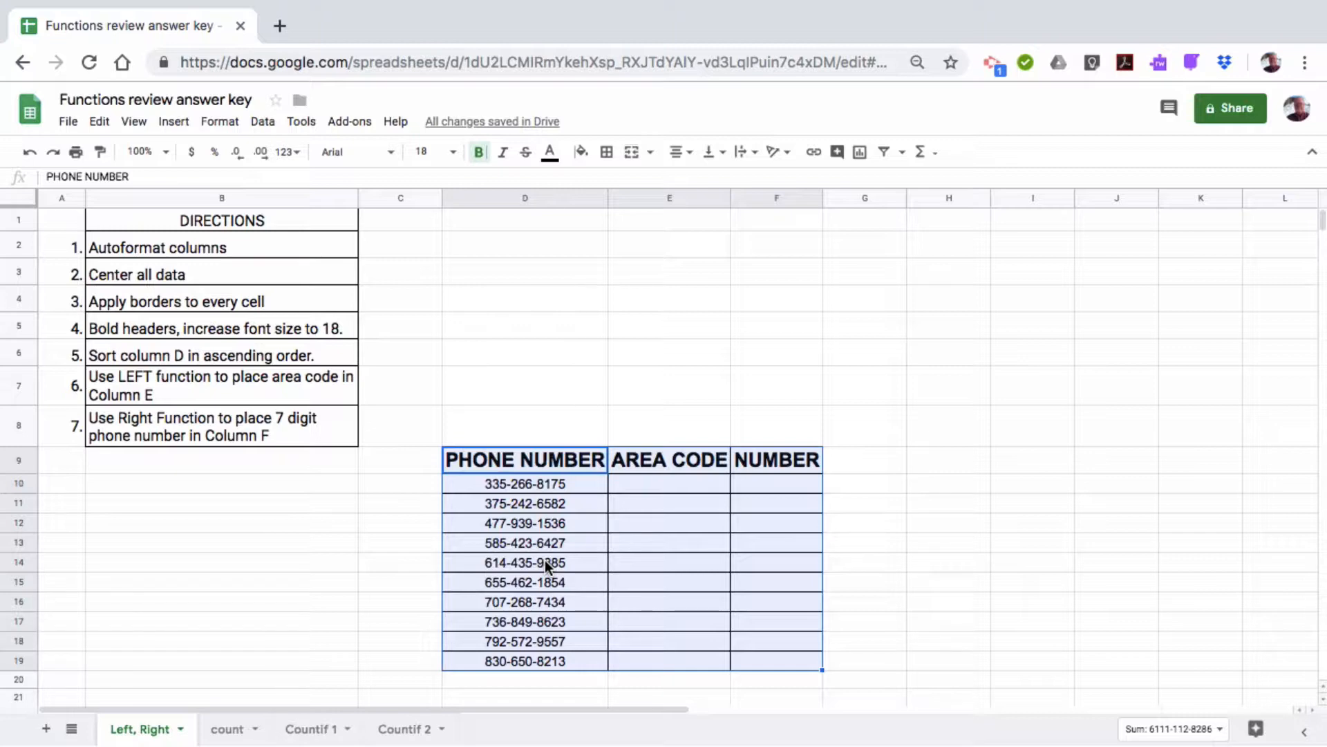
Enter =LEFT(D10,3) in E10 and fill it down the AREA CODE column to E19
click(665, 484)
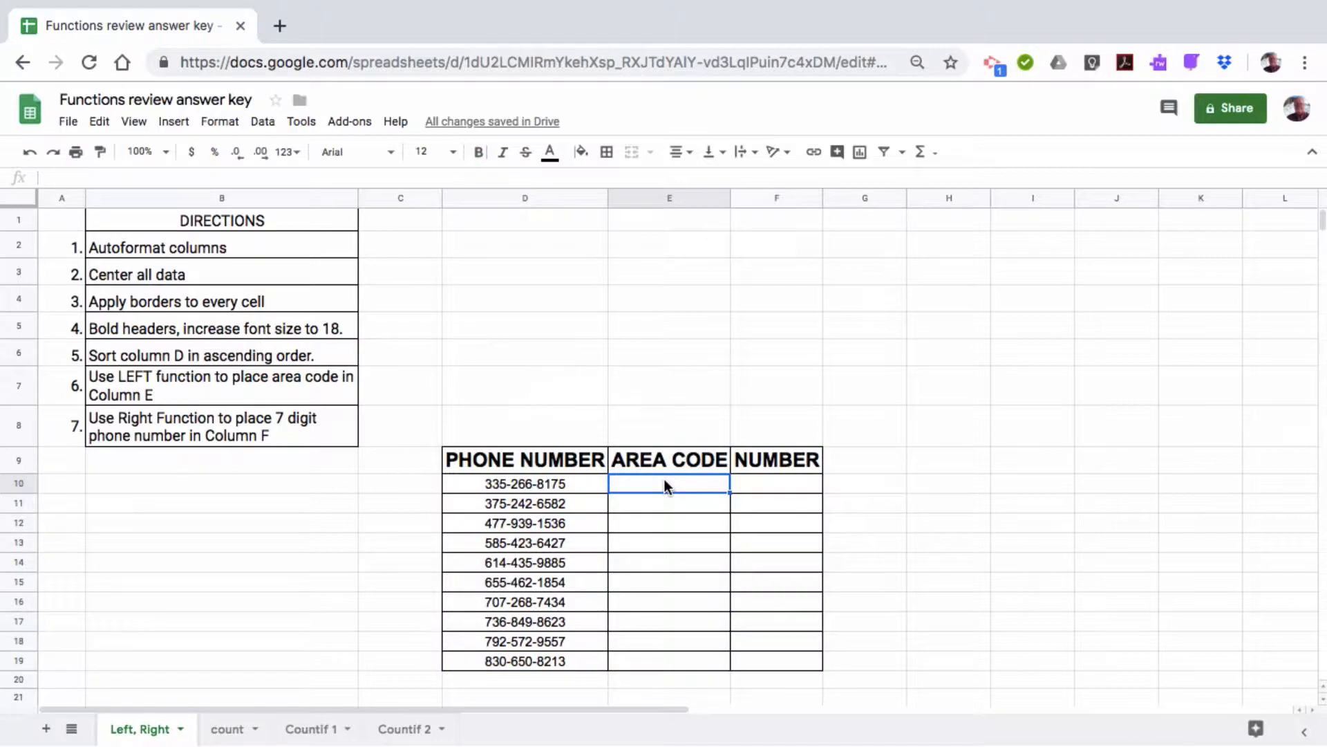
text(=)
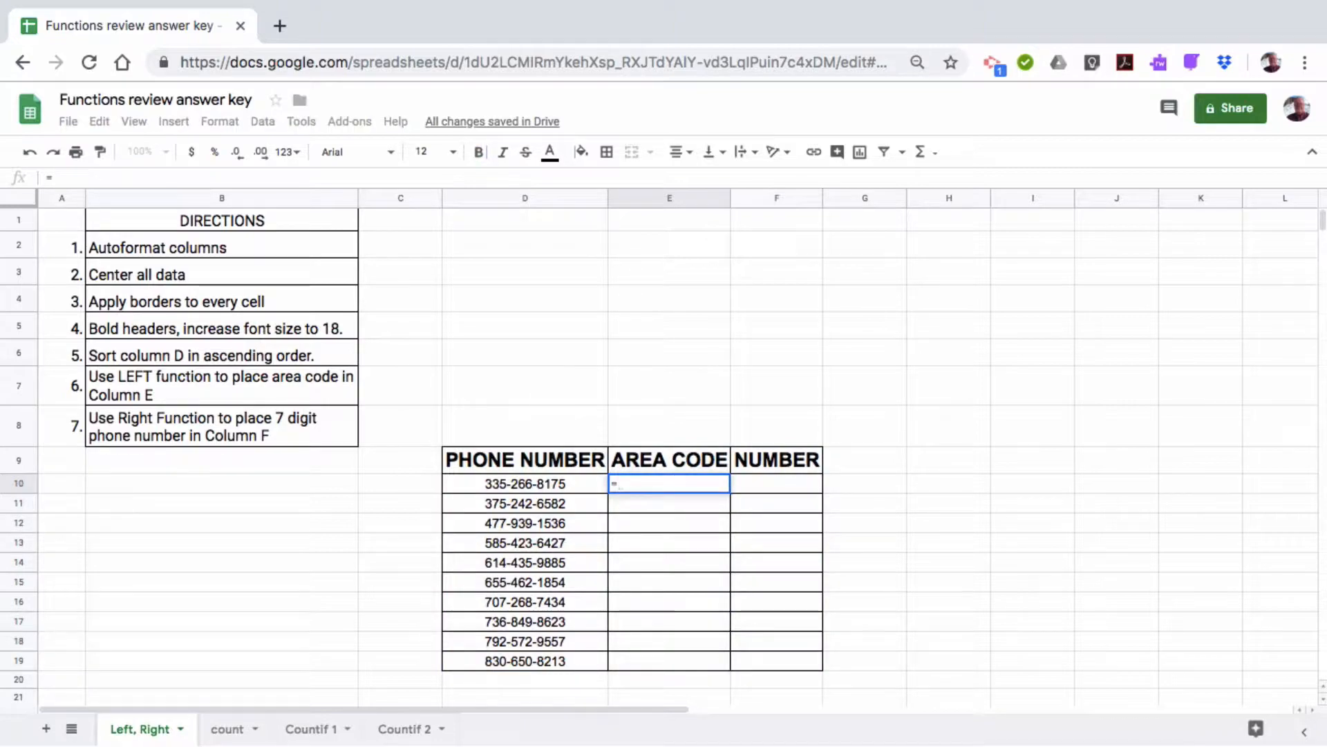
text(Lef)
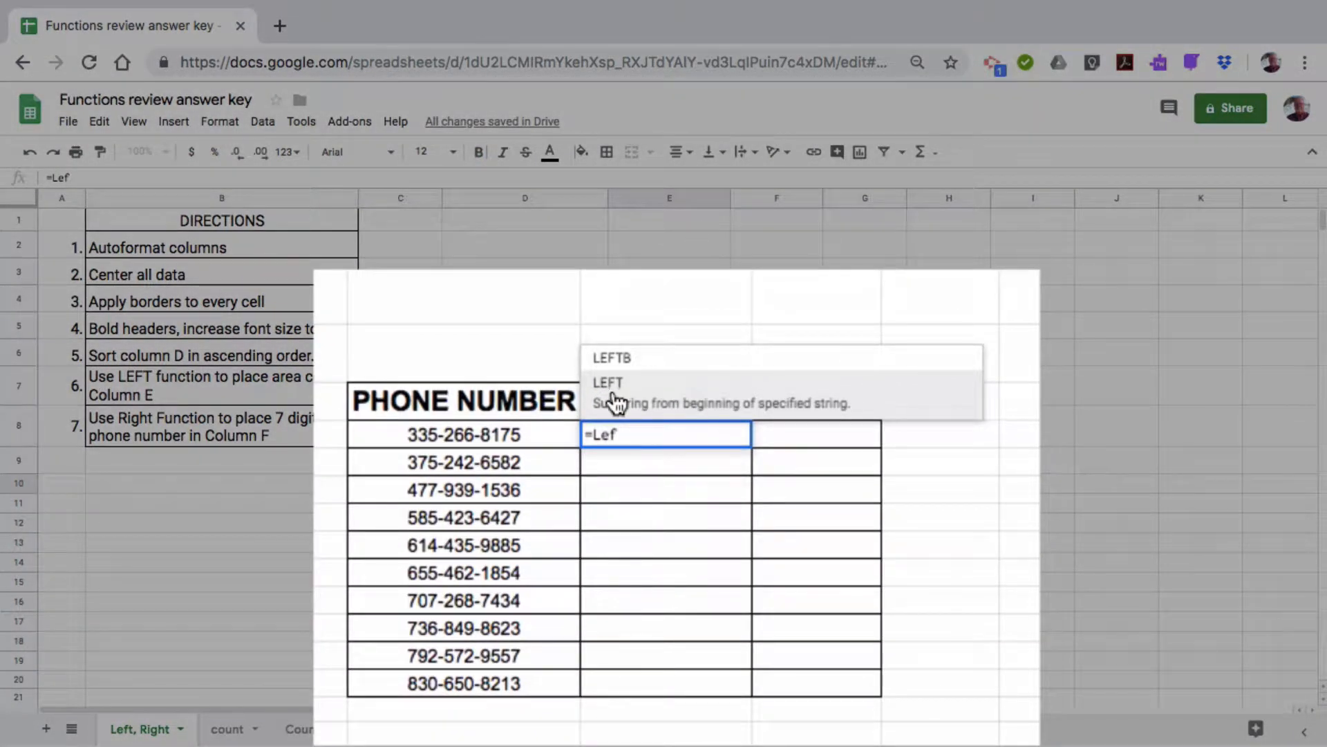
click(615, 401)
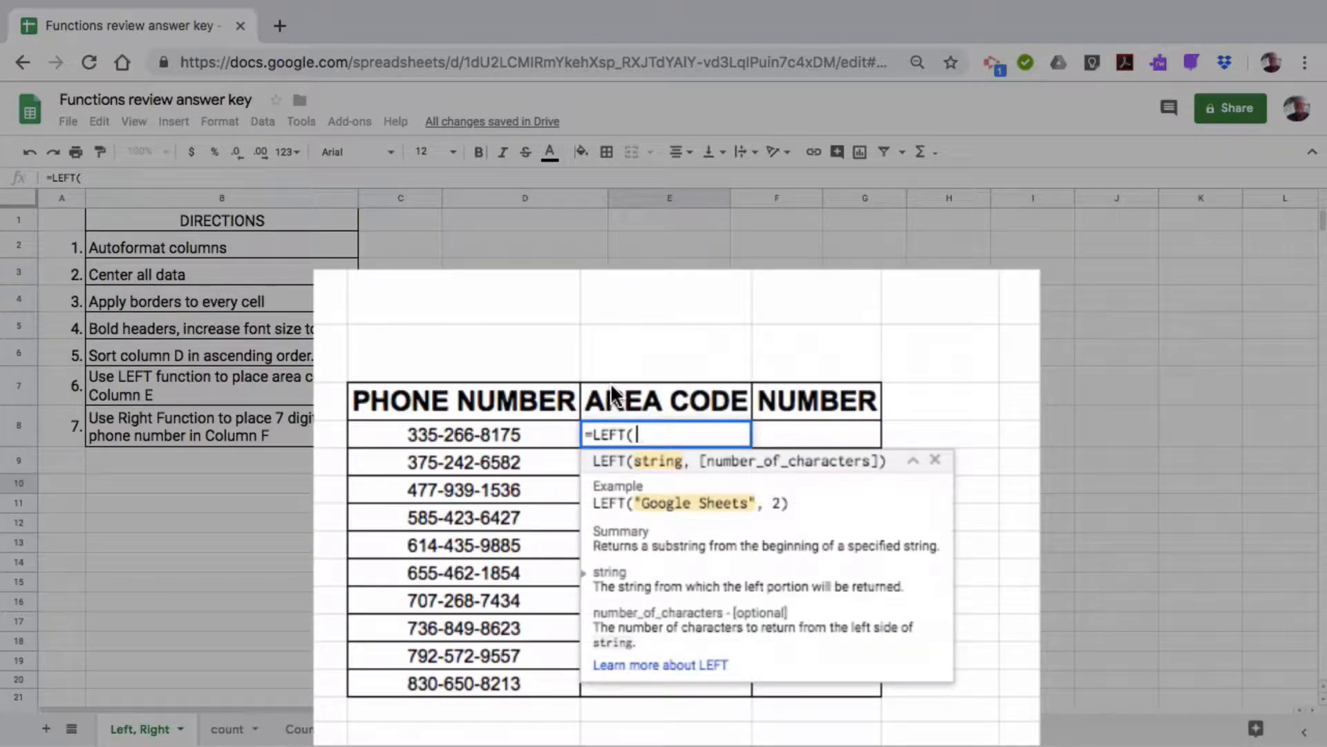
click(459, 434)
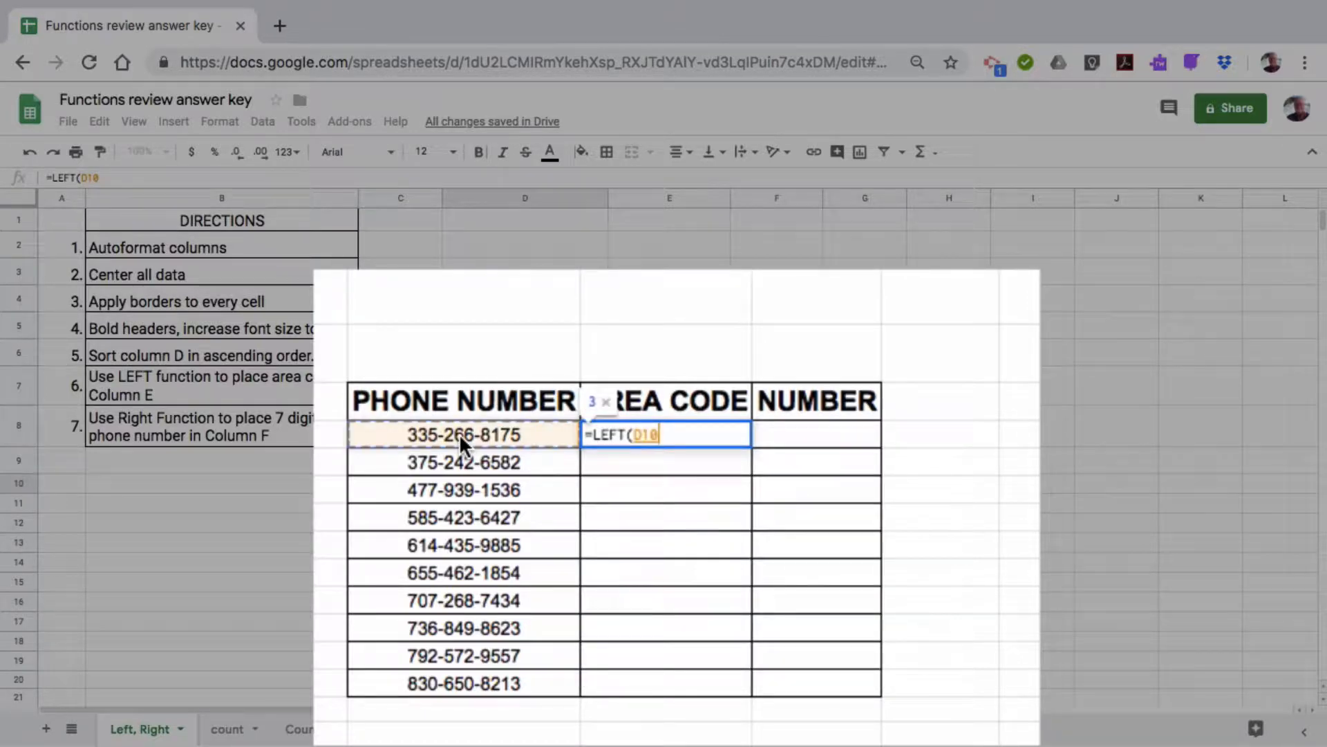
text(,)
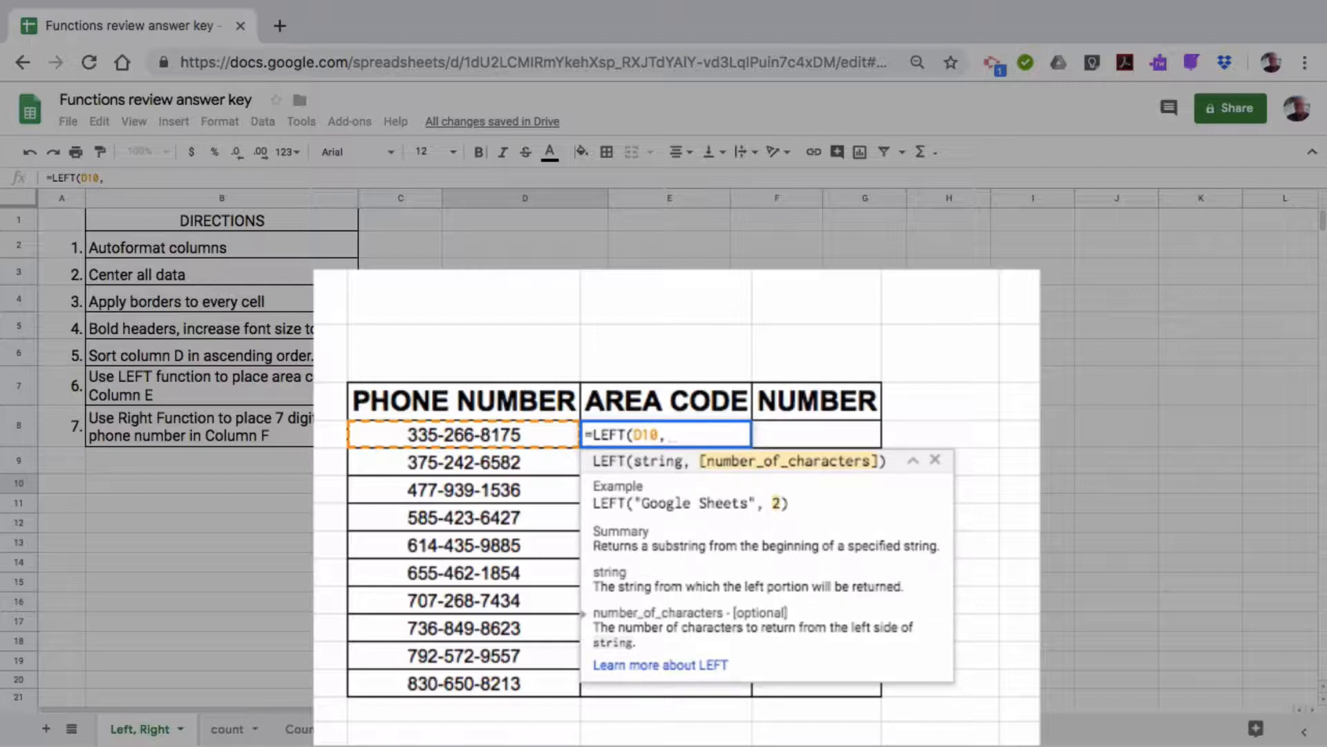
text(3))
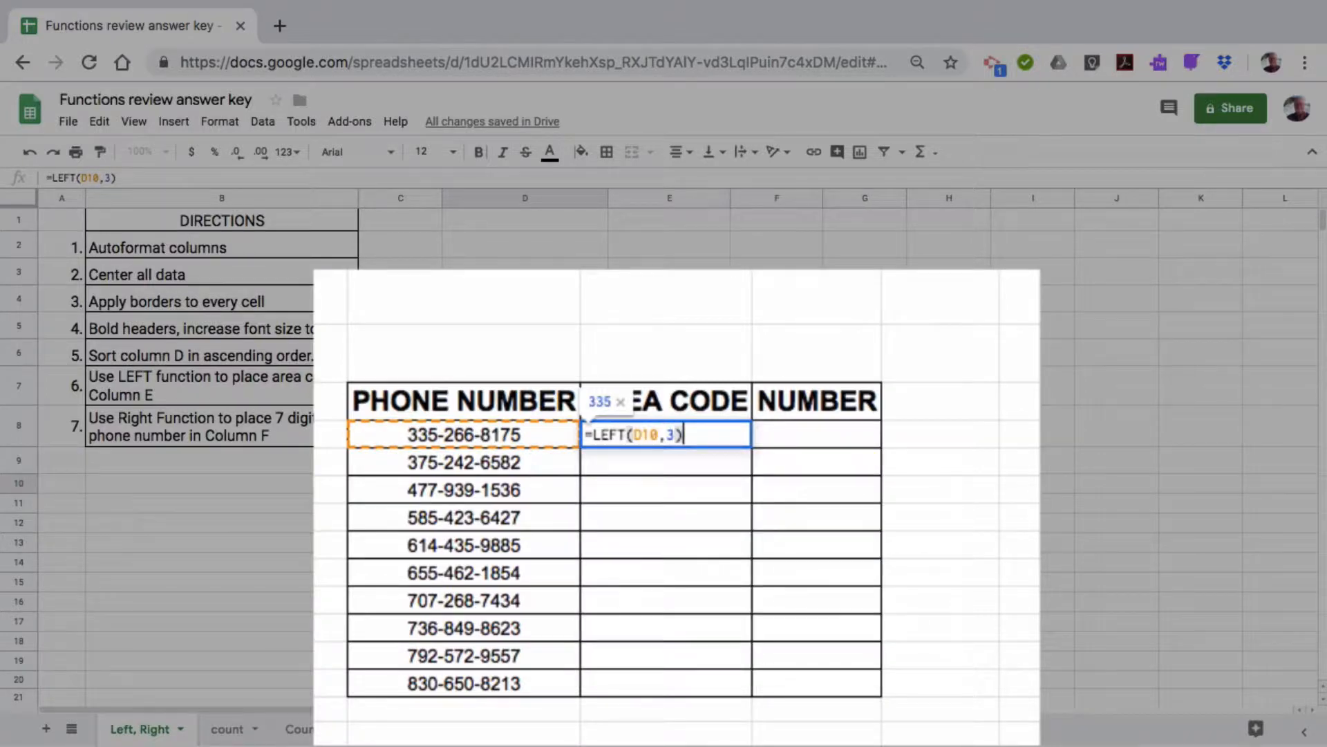
key(Return)
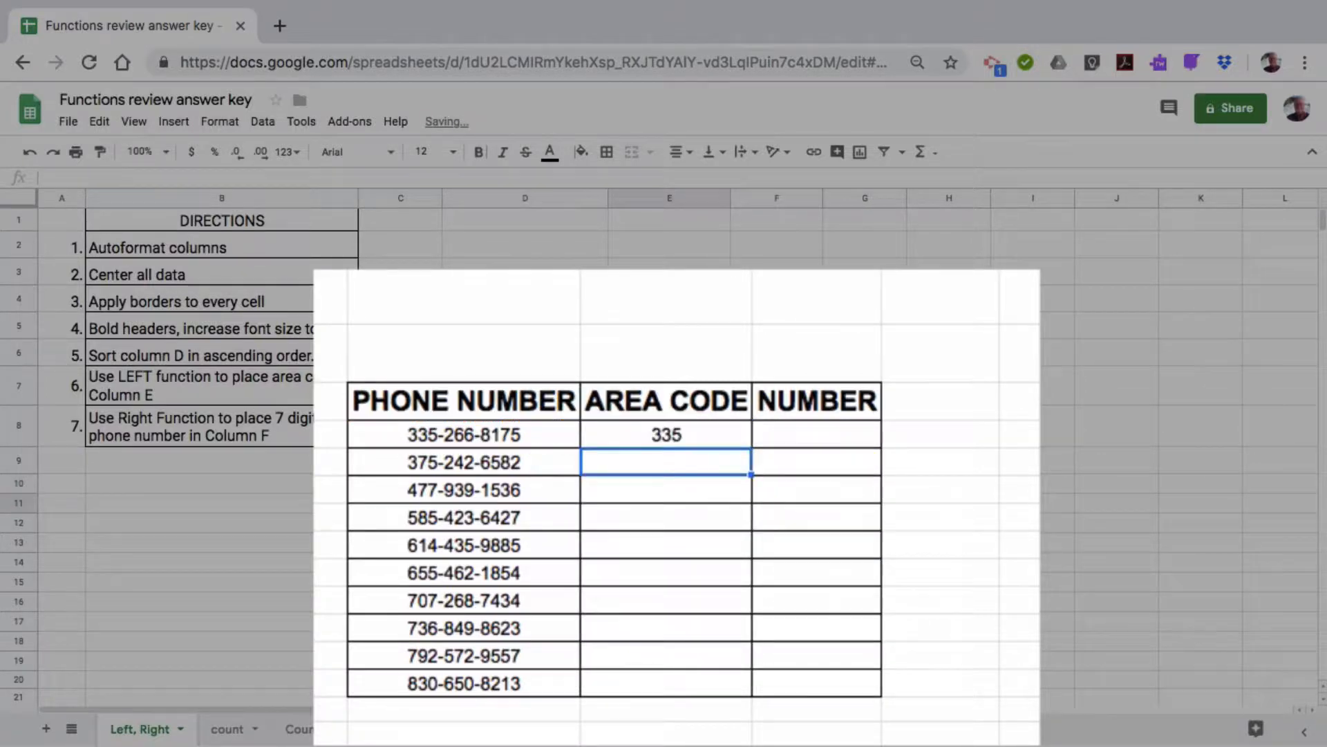
click(672, 435)
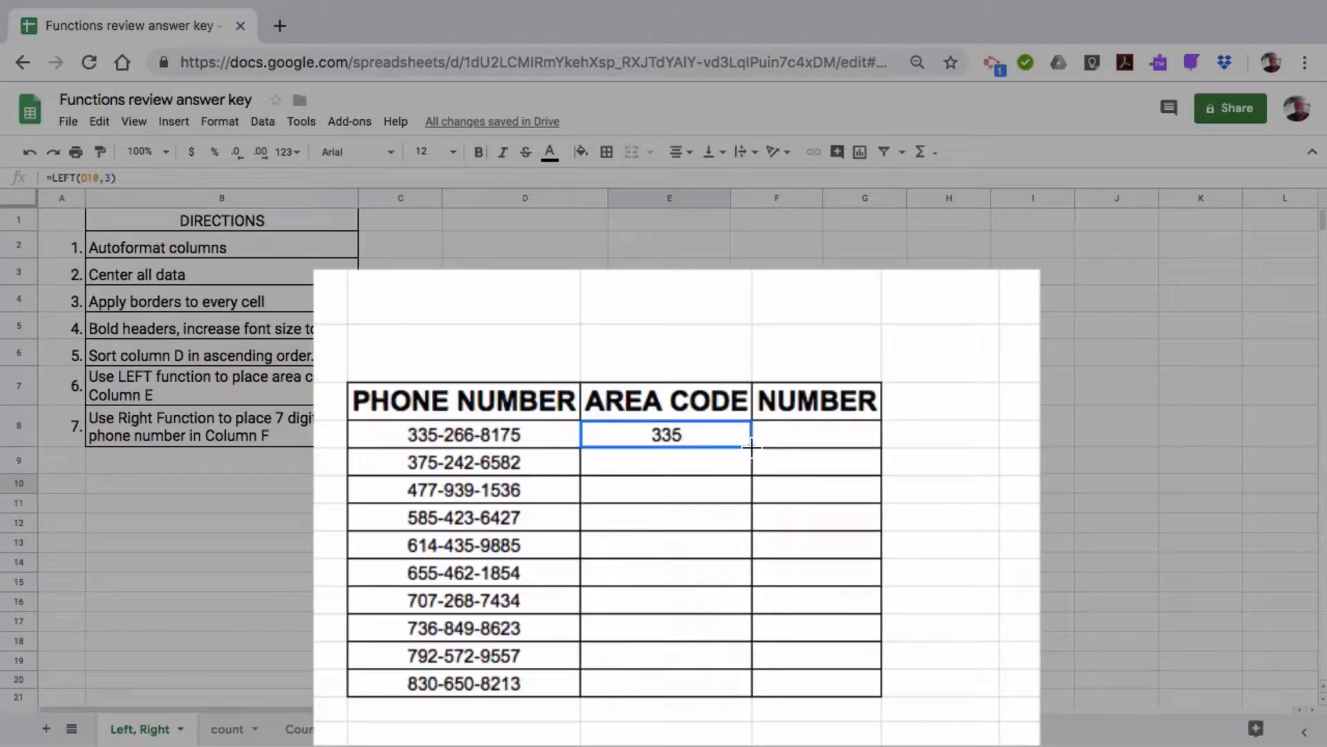
double_click(752, 448)
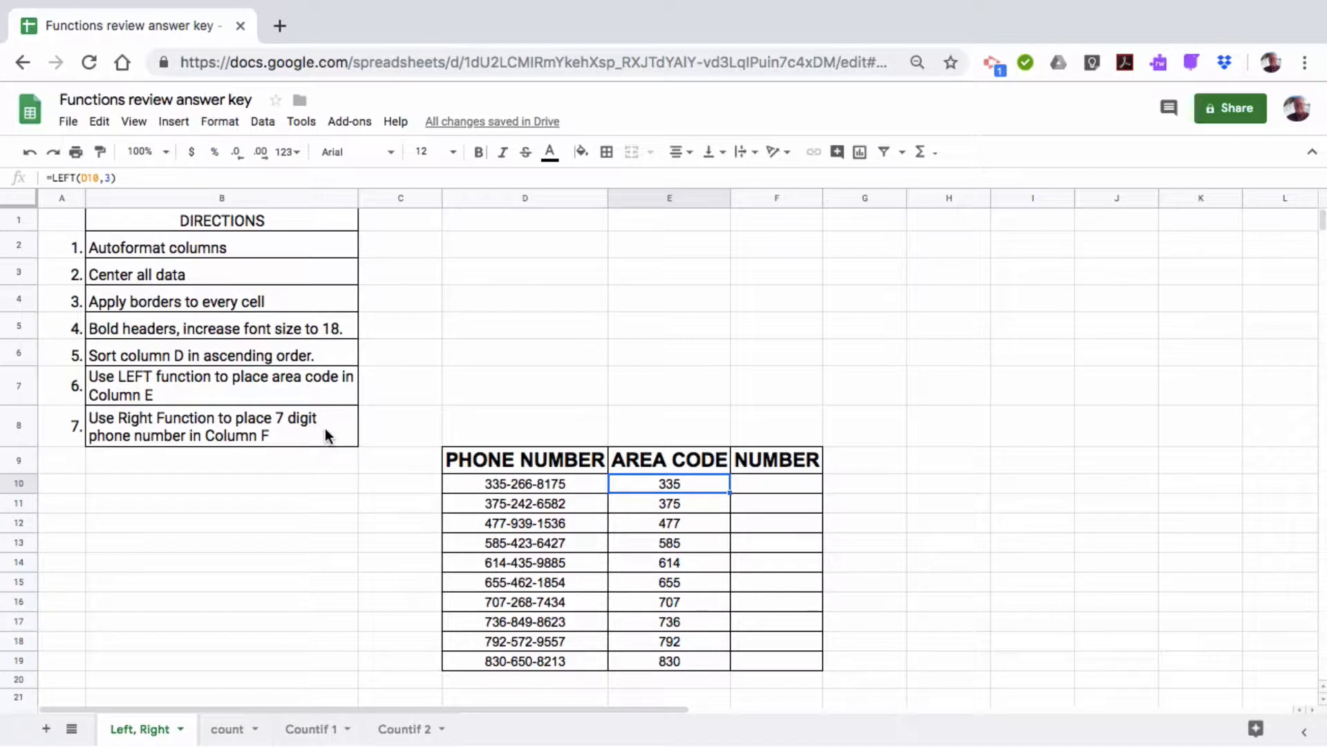
Enter =RIGHT(D10,8) in F10 and fill it down the NUMBER column
click(767, 483)
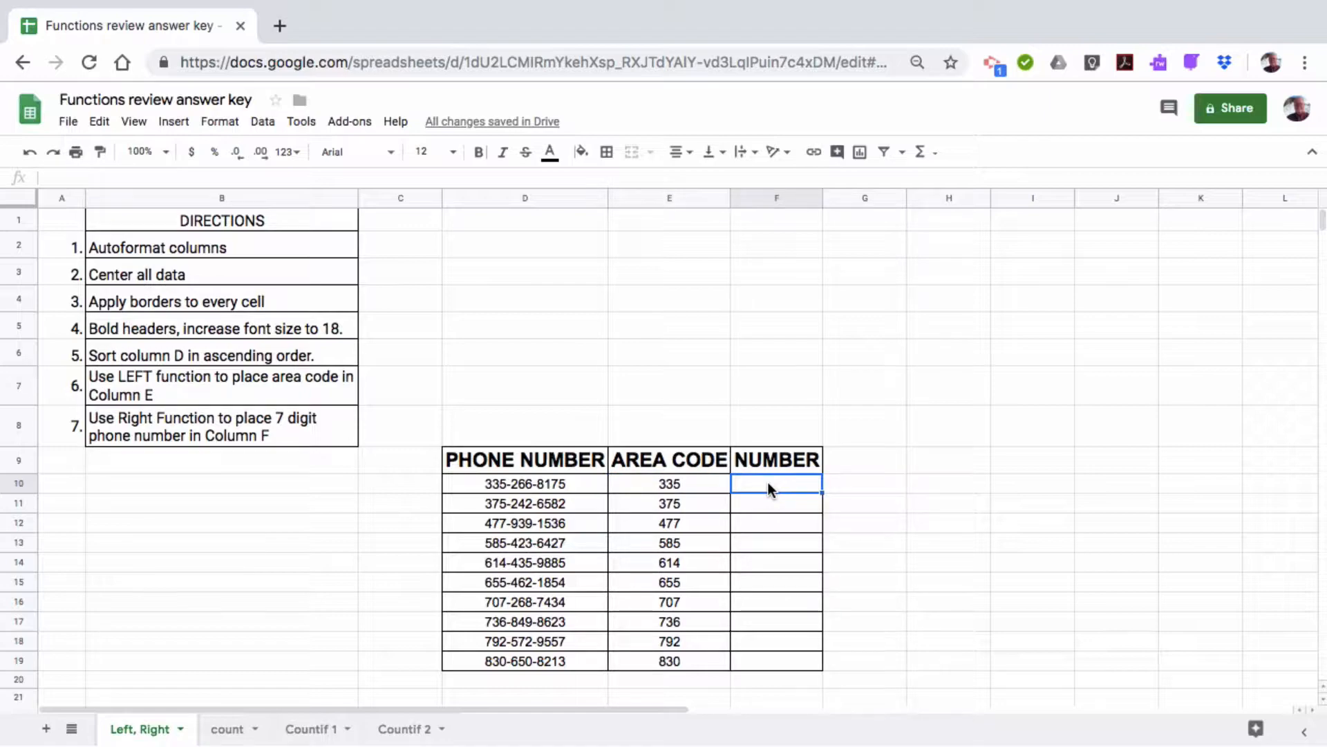
text(=R)
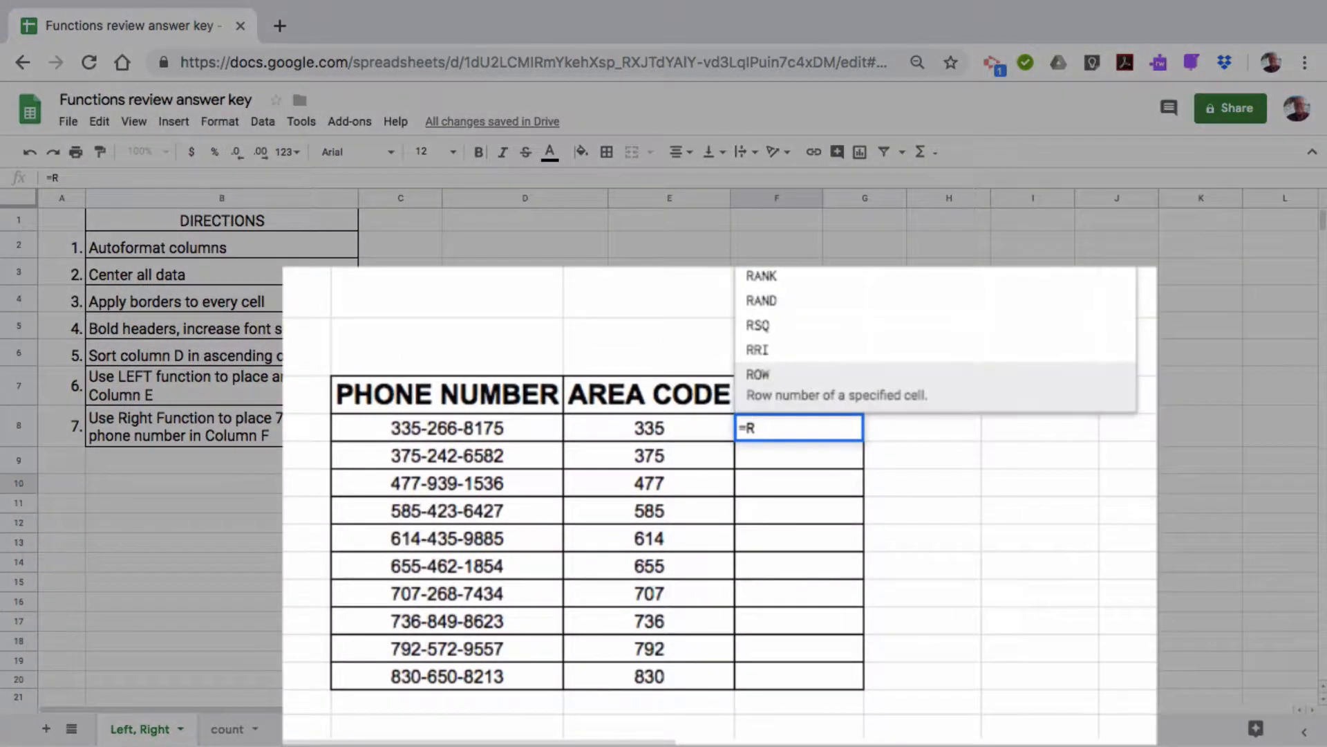
text(igh)
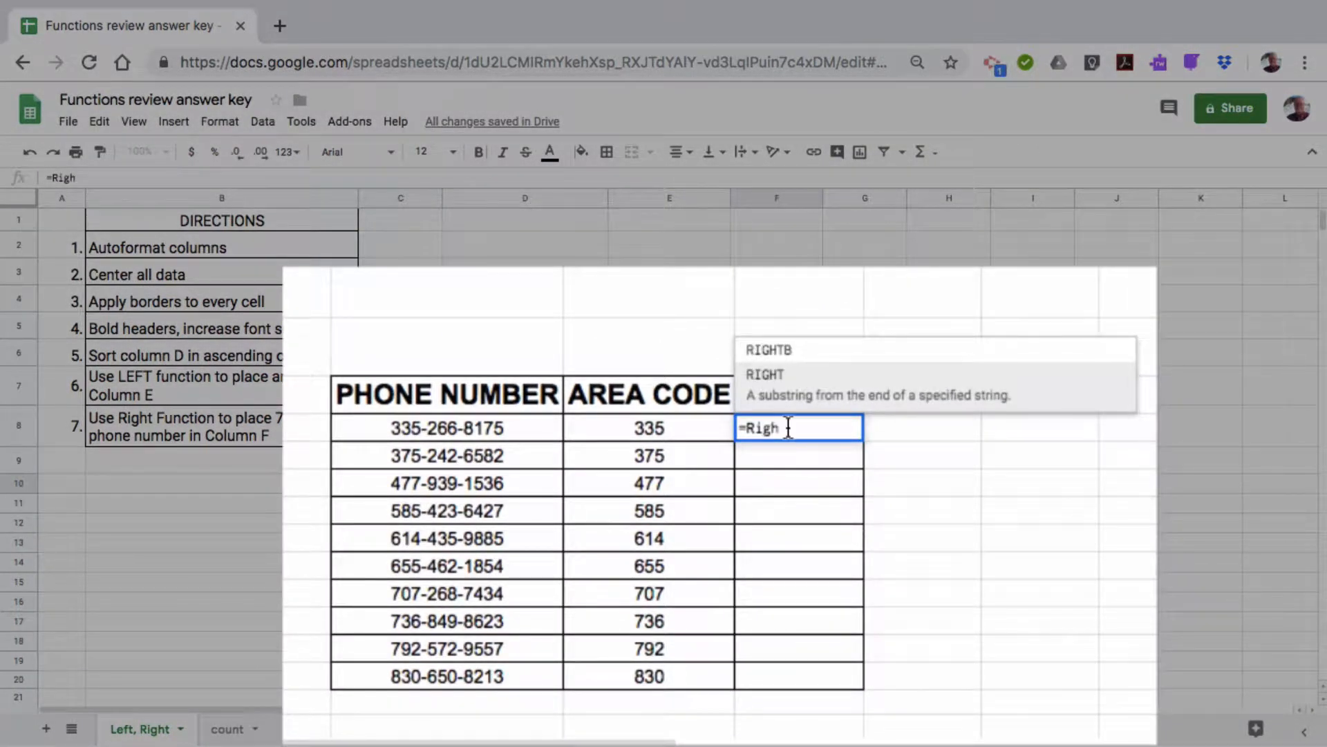
click(772, 379)
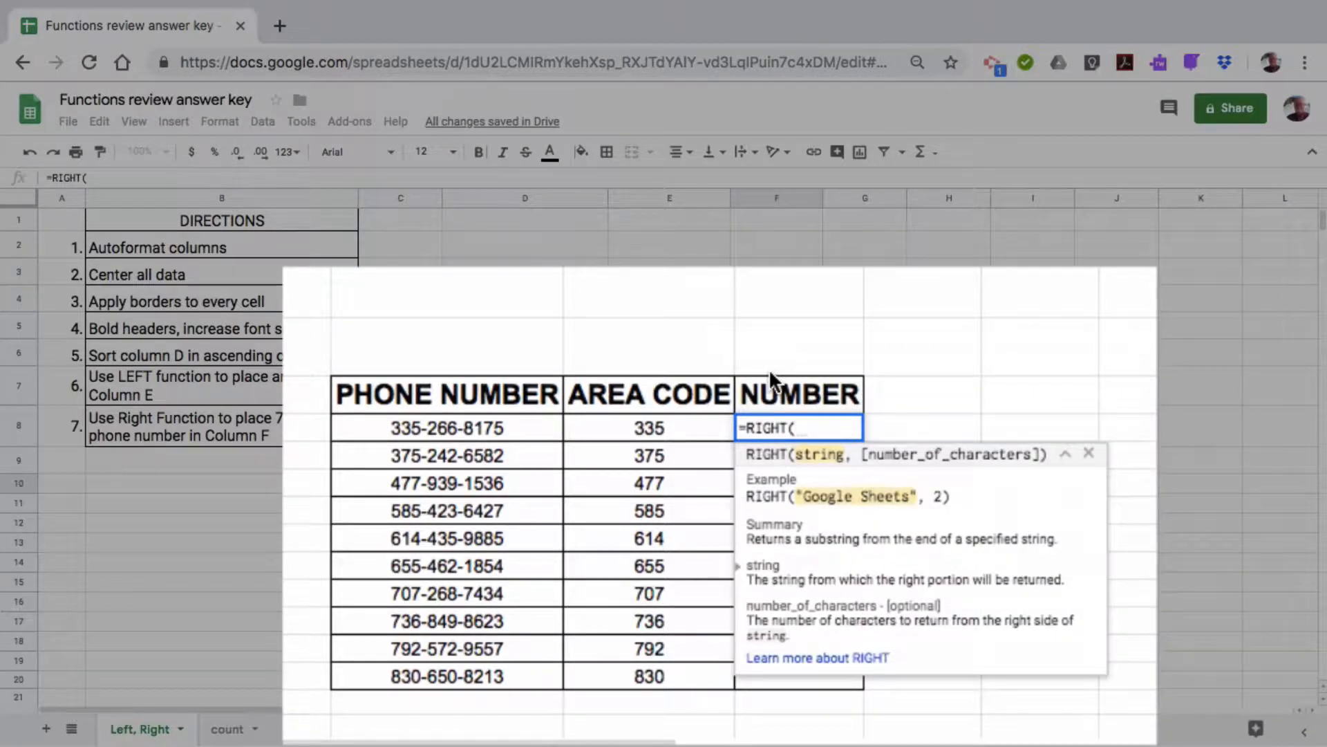
click(443, 423)
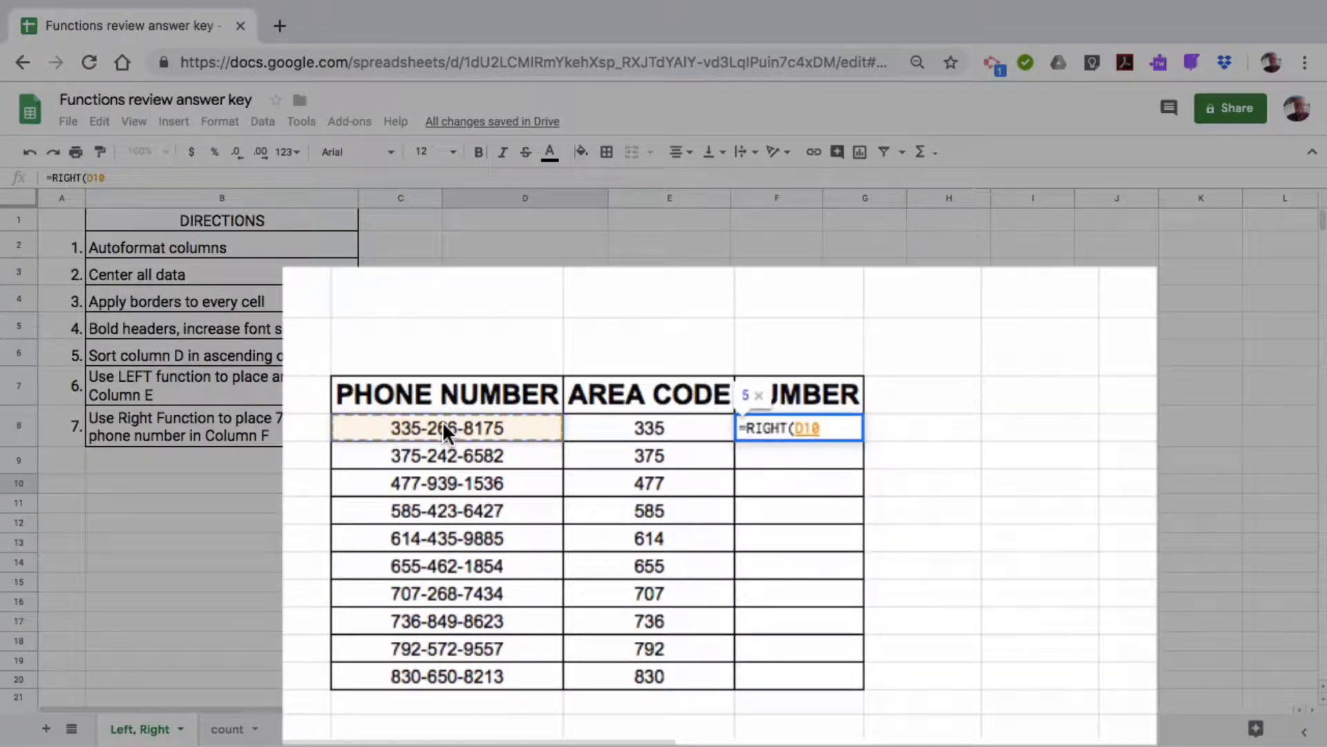
text(,)
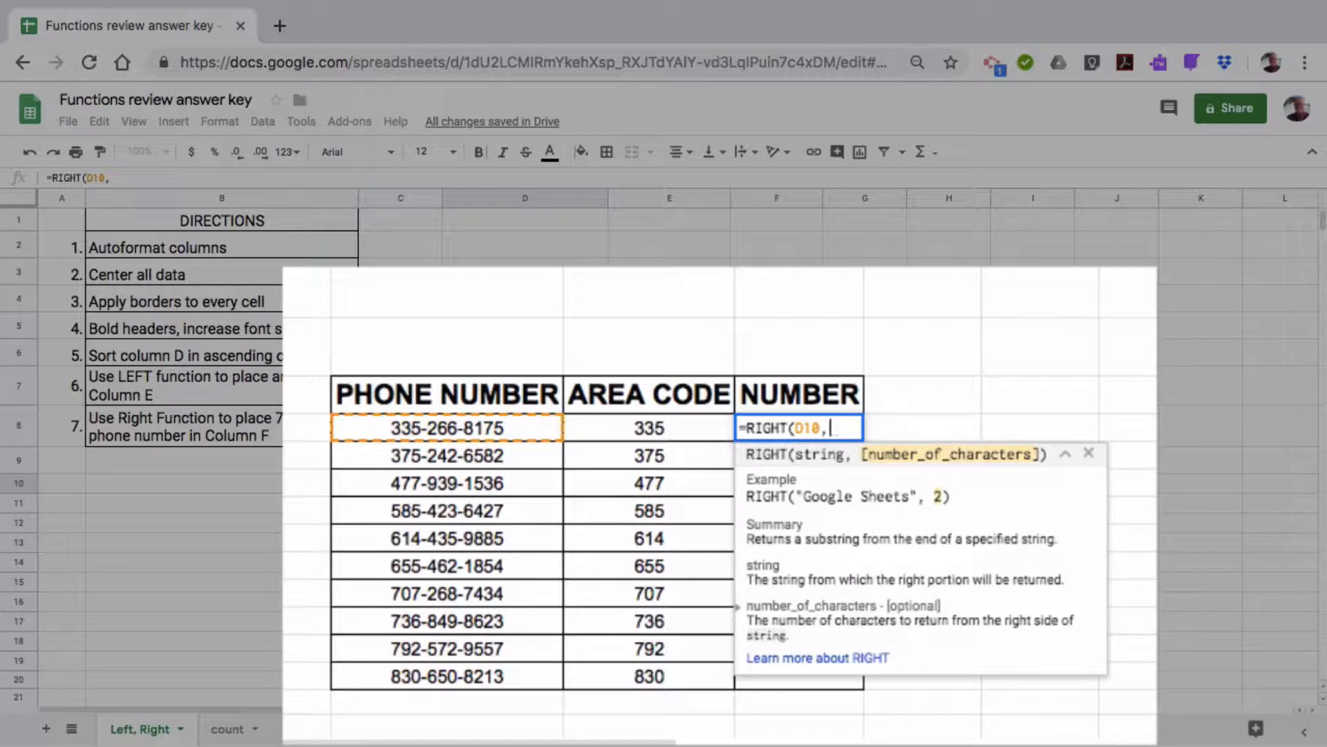
text(8)
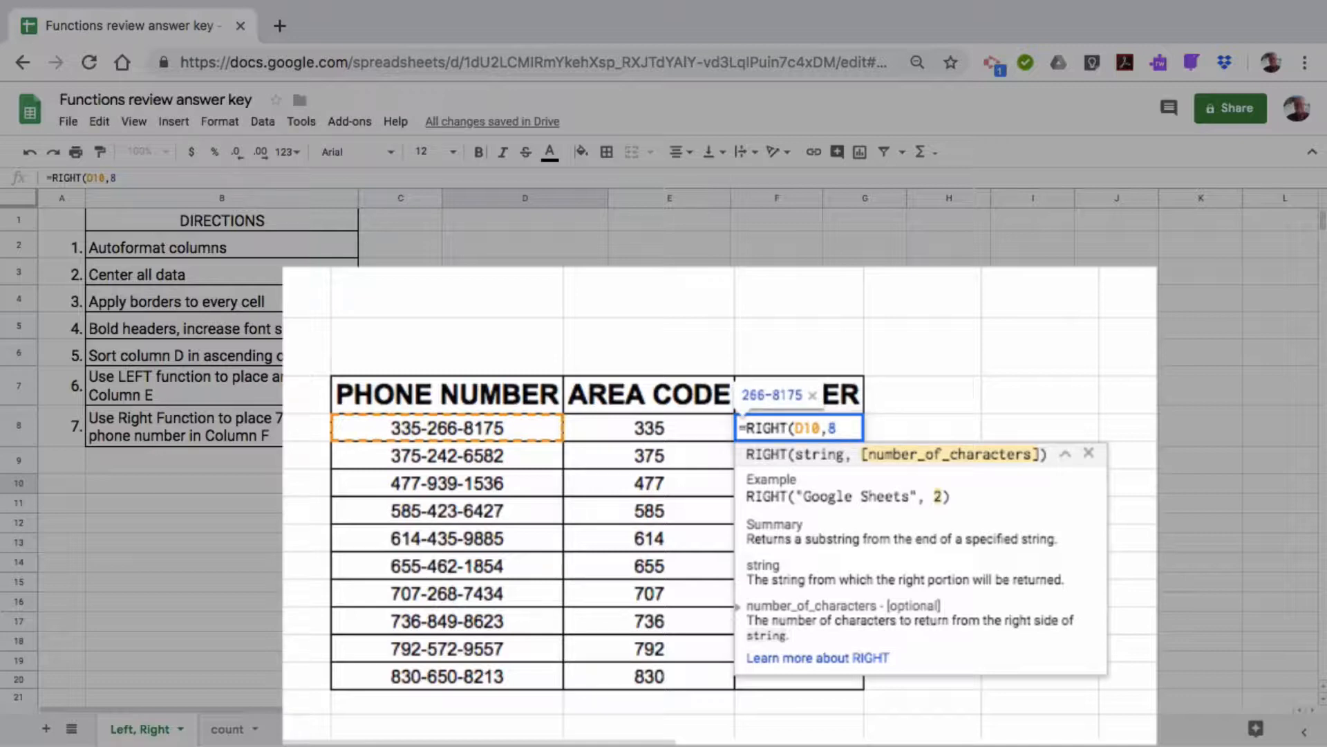
text())
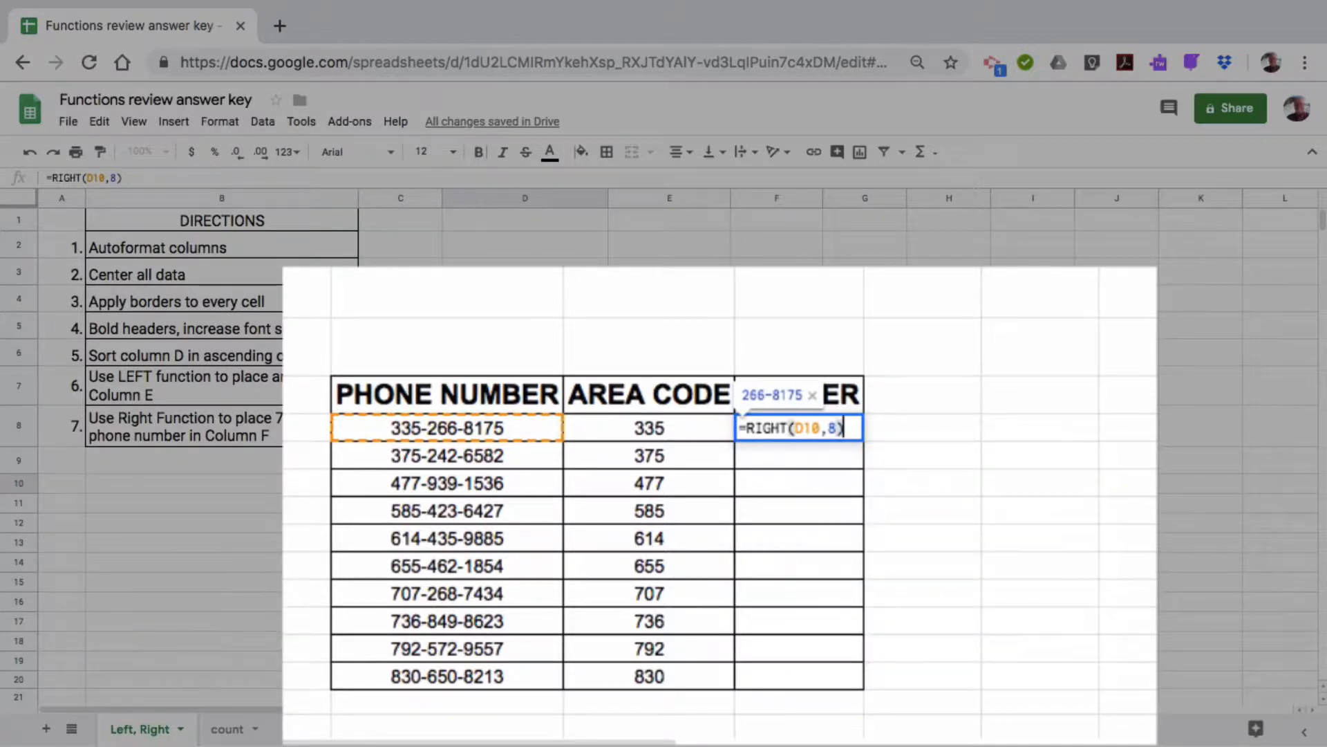
key(Return)
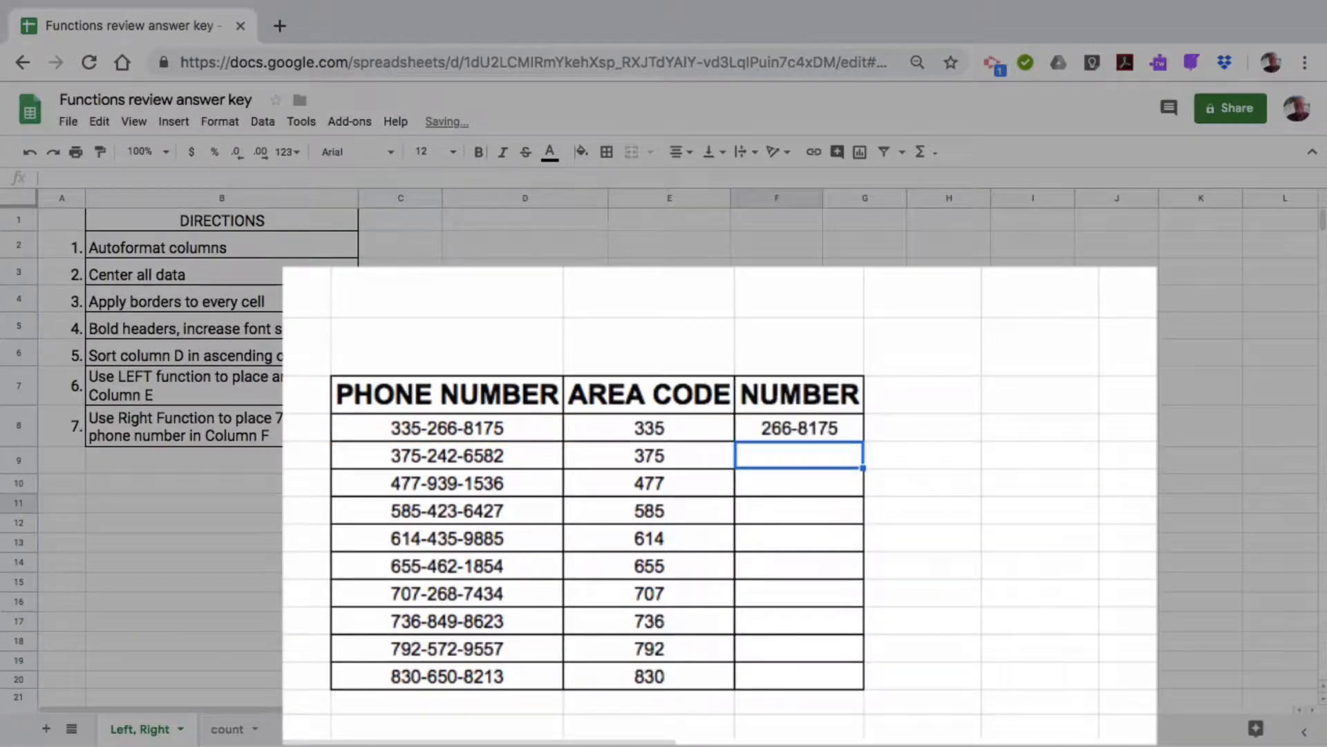
click(827, 423)
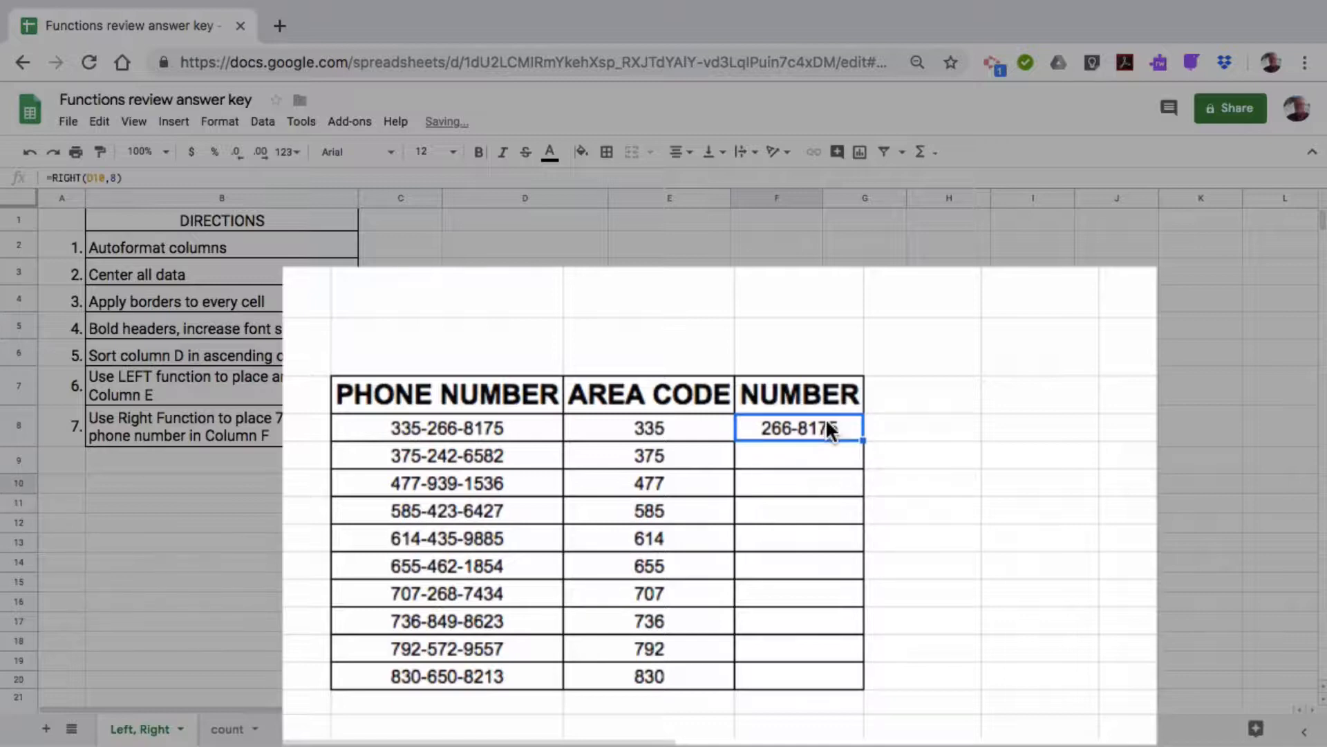
double_click(862, 441)
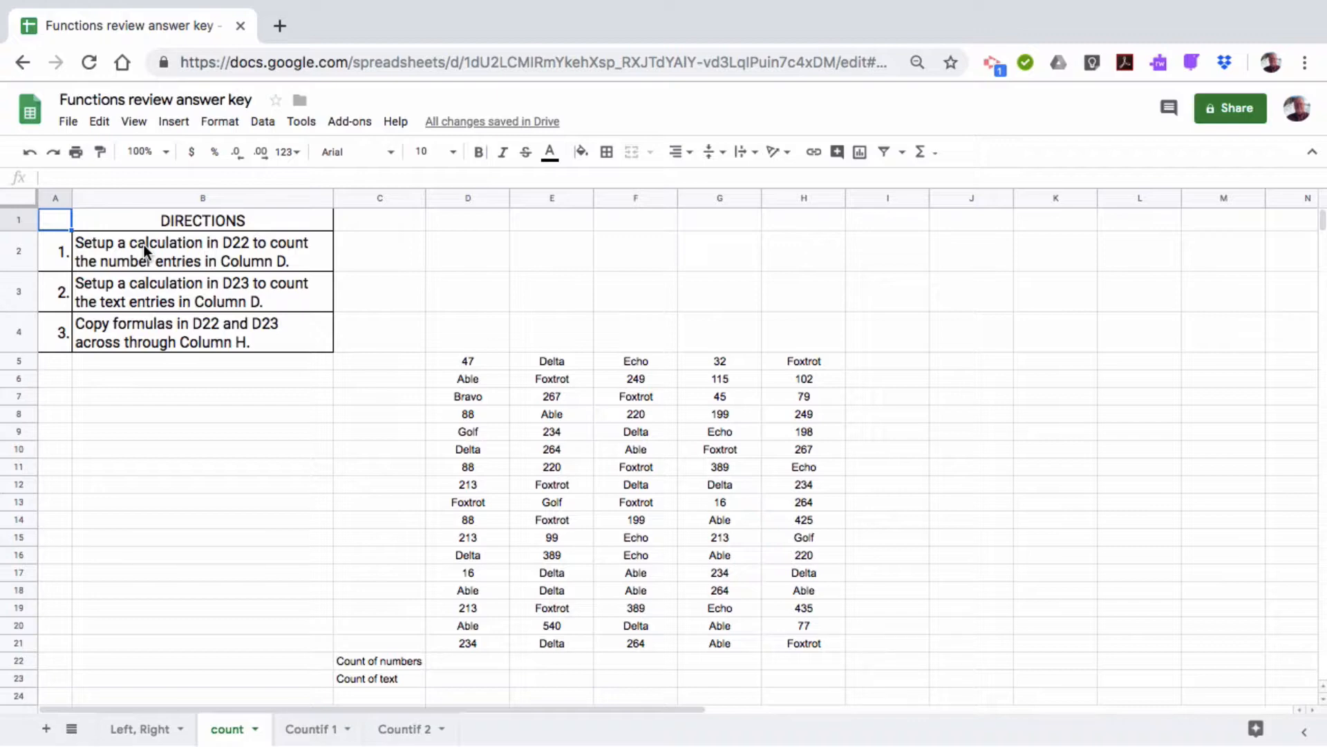
Put =COUNT(D5:D21) in D22, giving 9 numeric entries
click(468, 661)
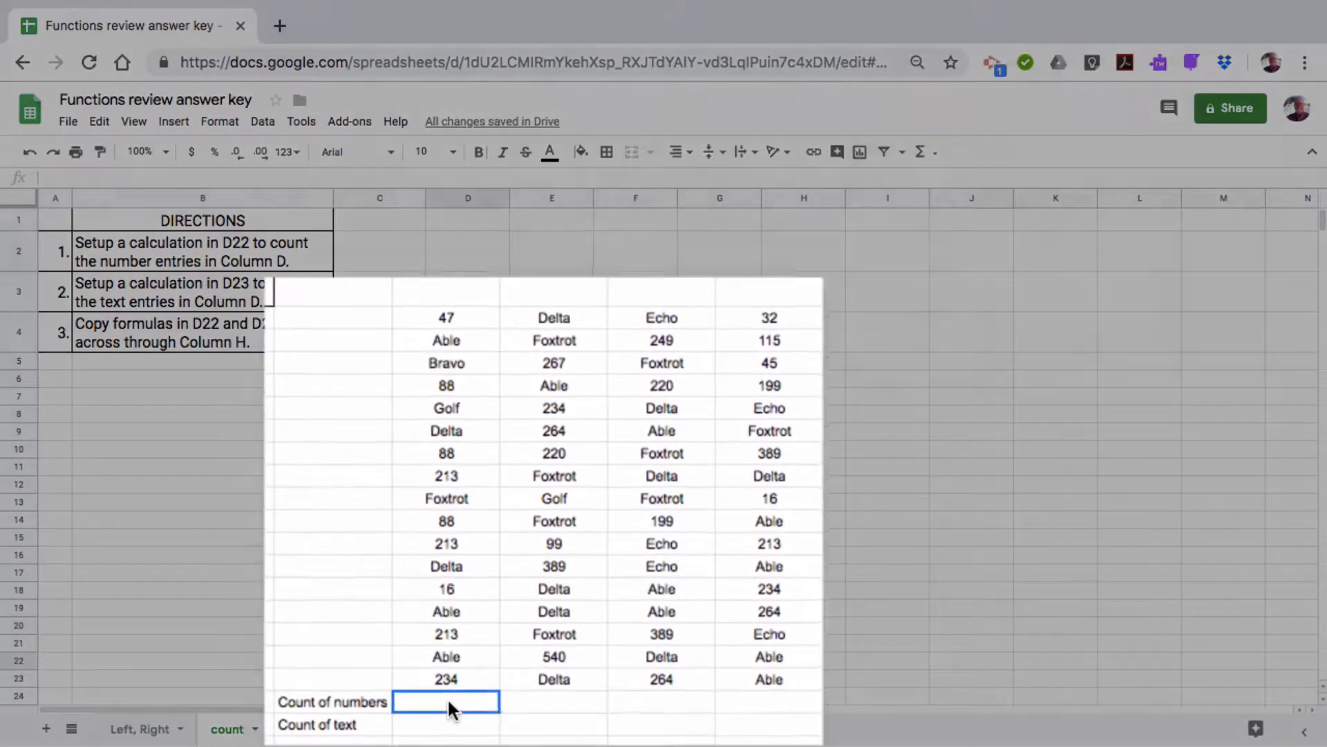
text(=coun)
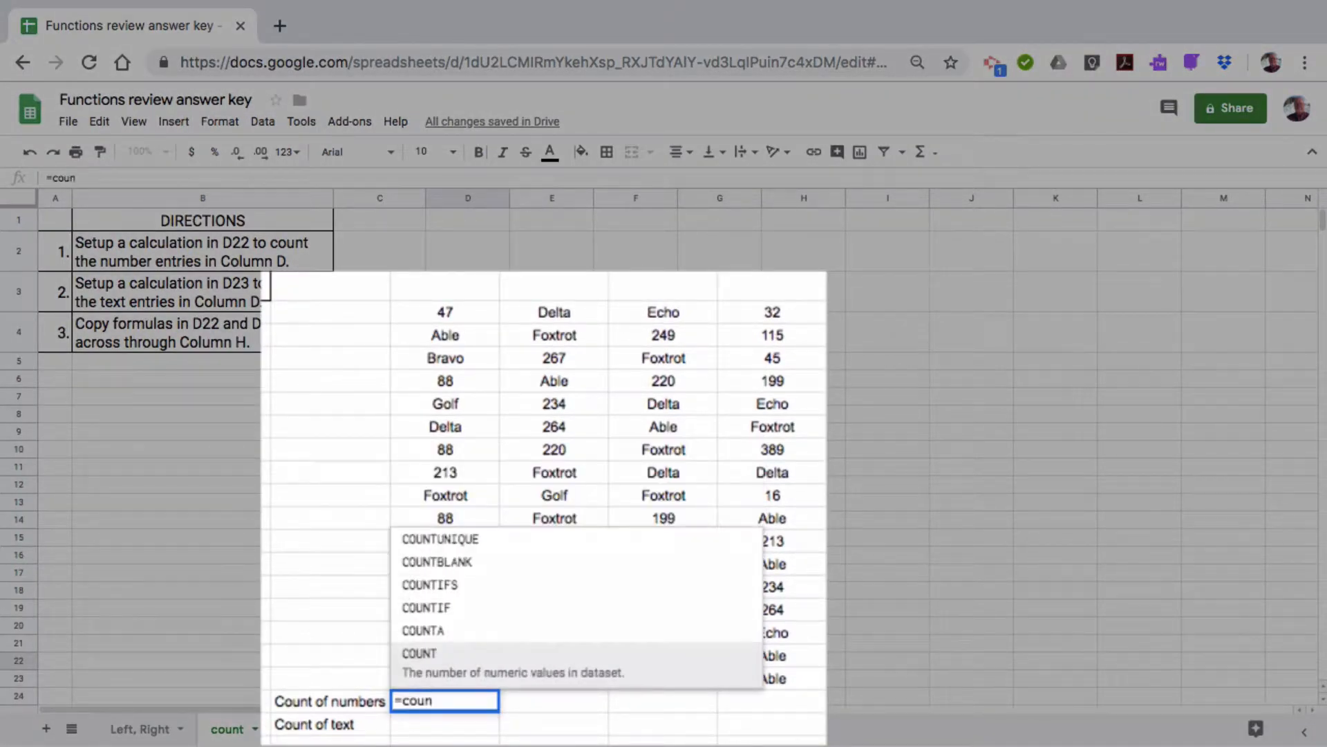
click(415, 660)
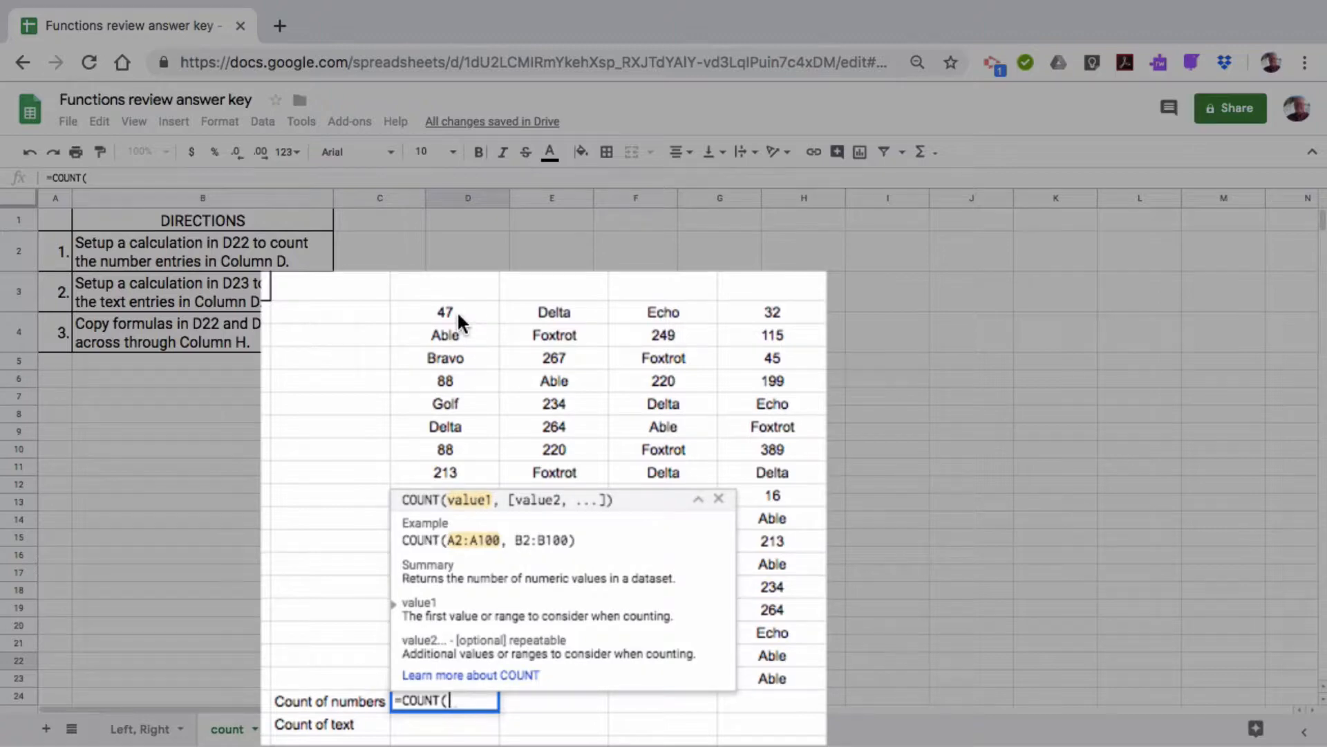
drag(458, 310, 453, 674)
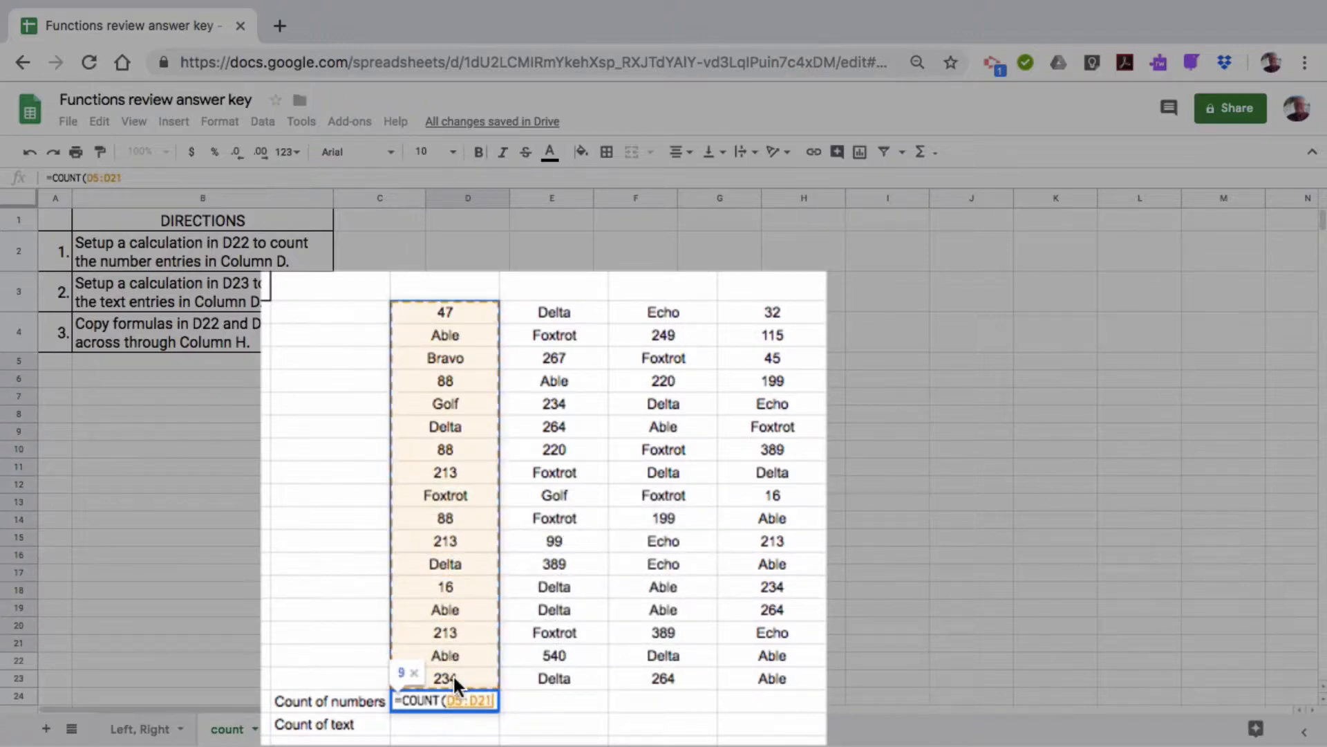
key(Return)
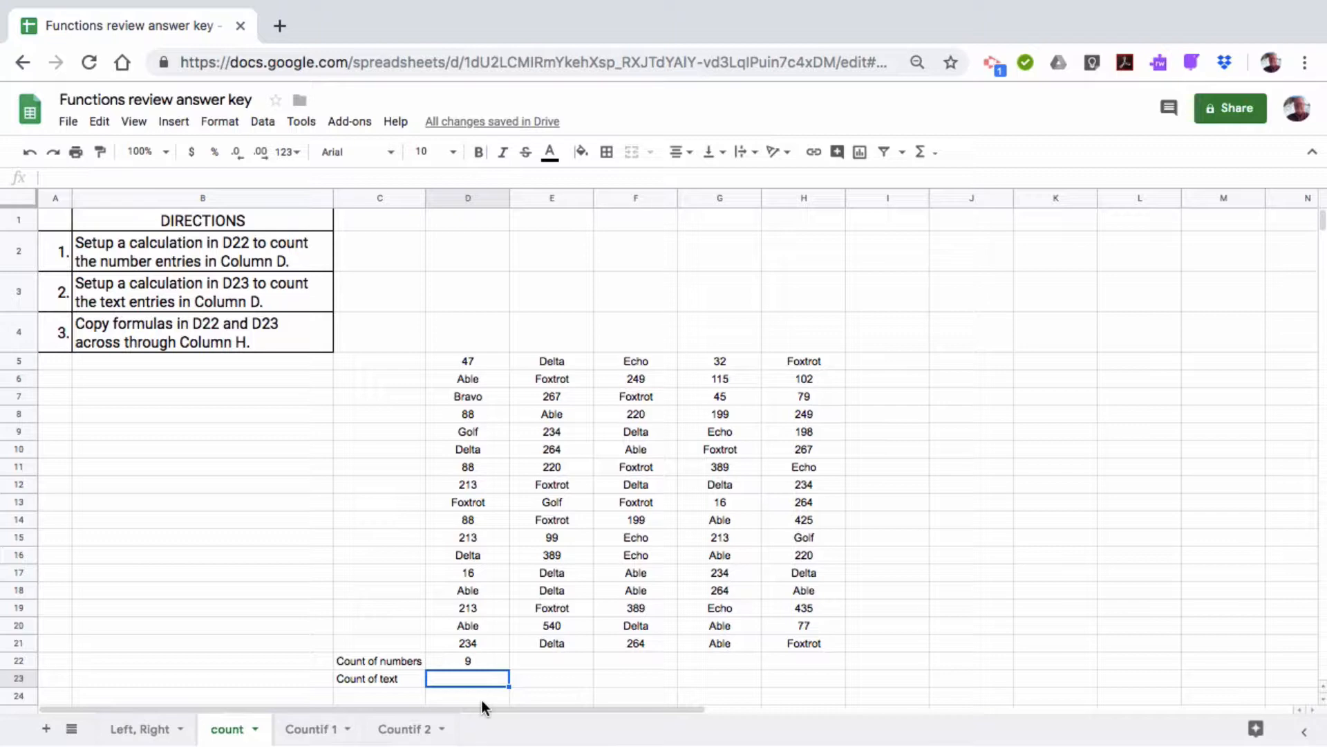
key(Return)
Enter =COUNTA(D5:D21) in D23 to count all 17 entries, then review the formula
text(=)
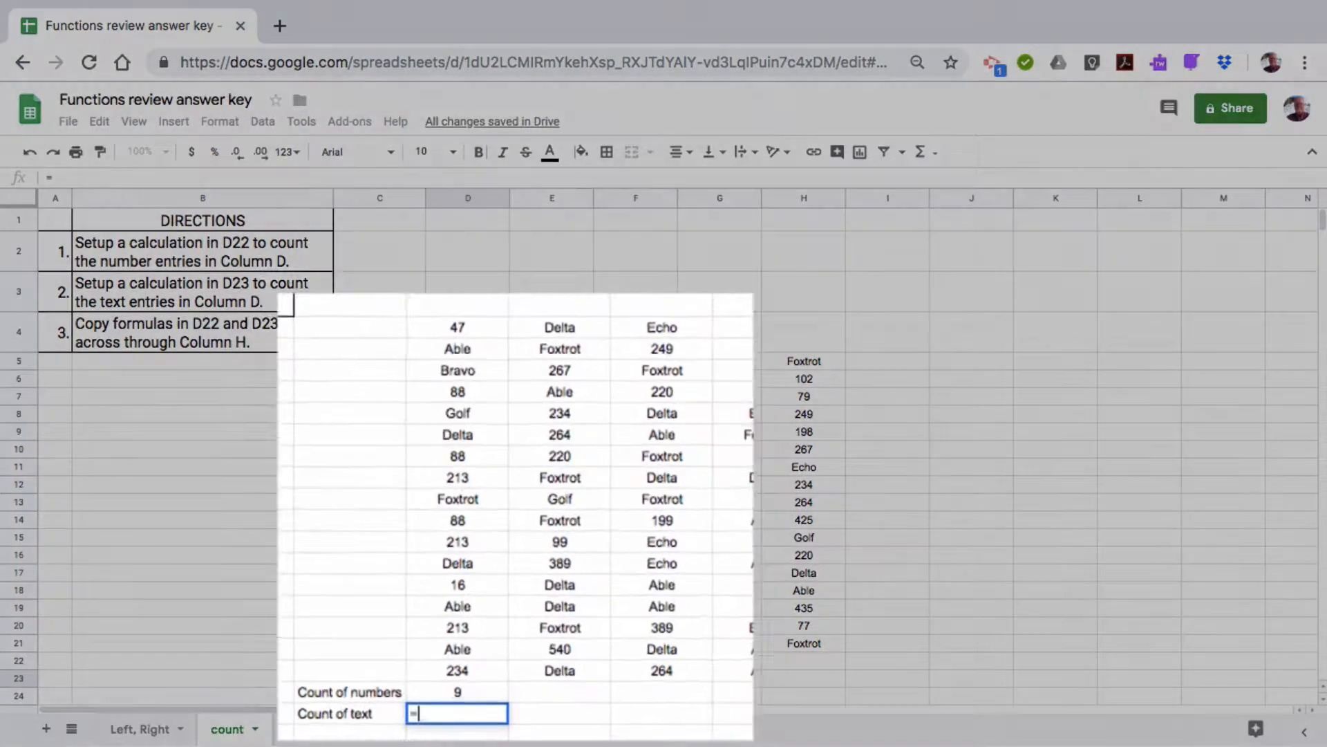
text(Count)
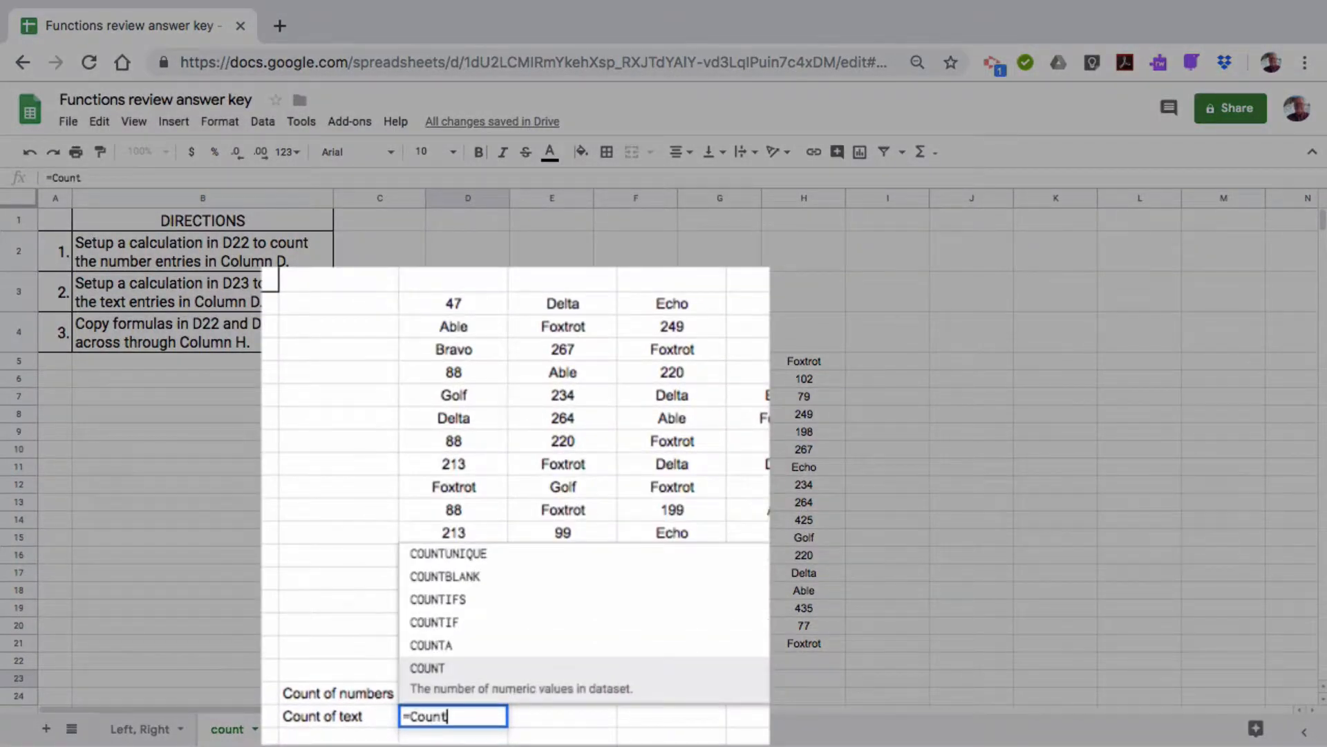
click(434, 648)
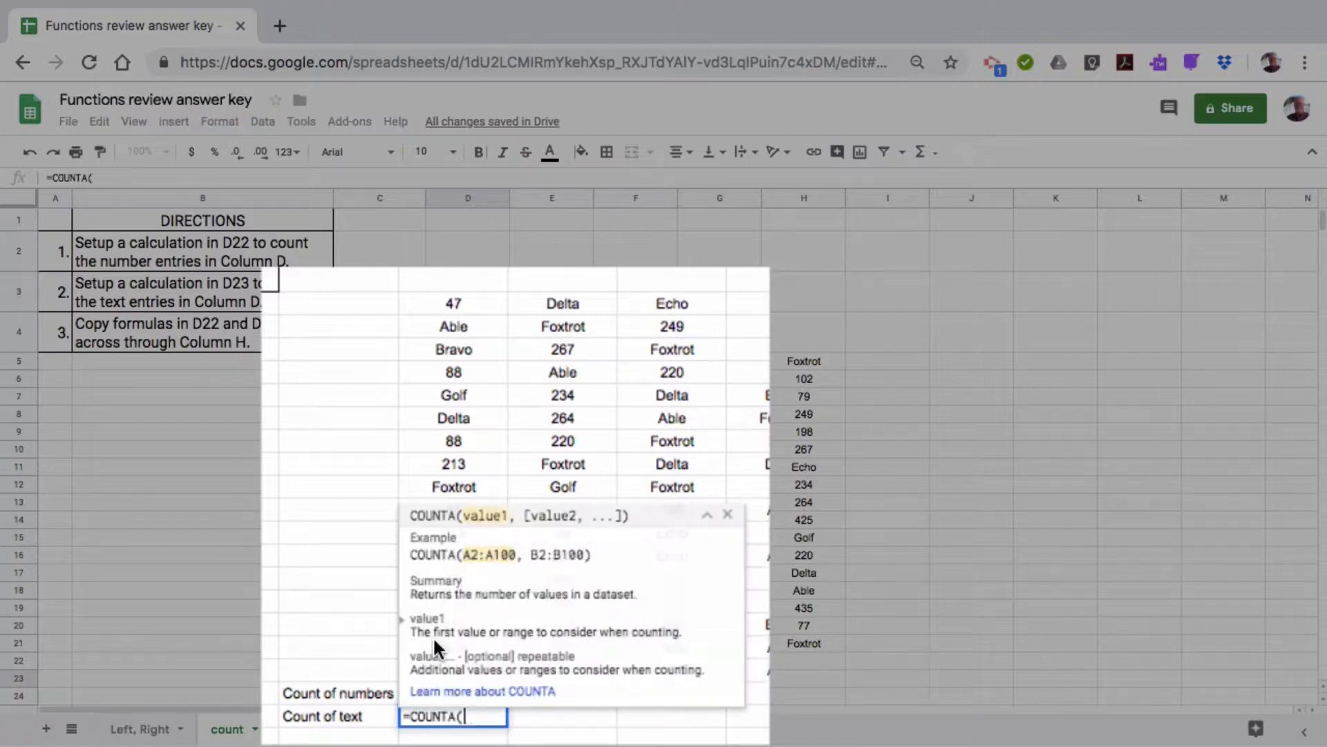
drag(467, 301, 478, 667)
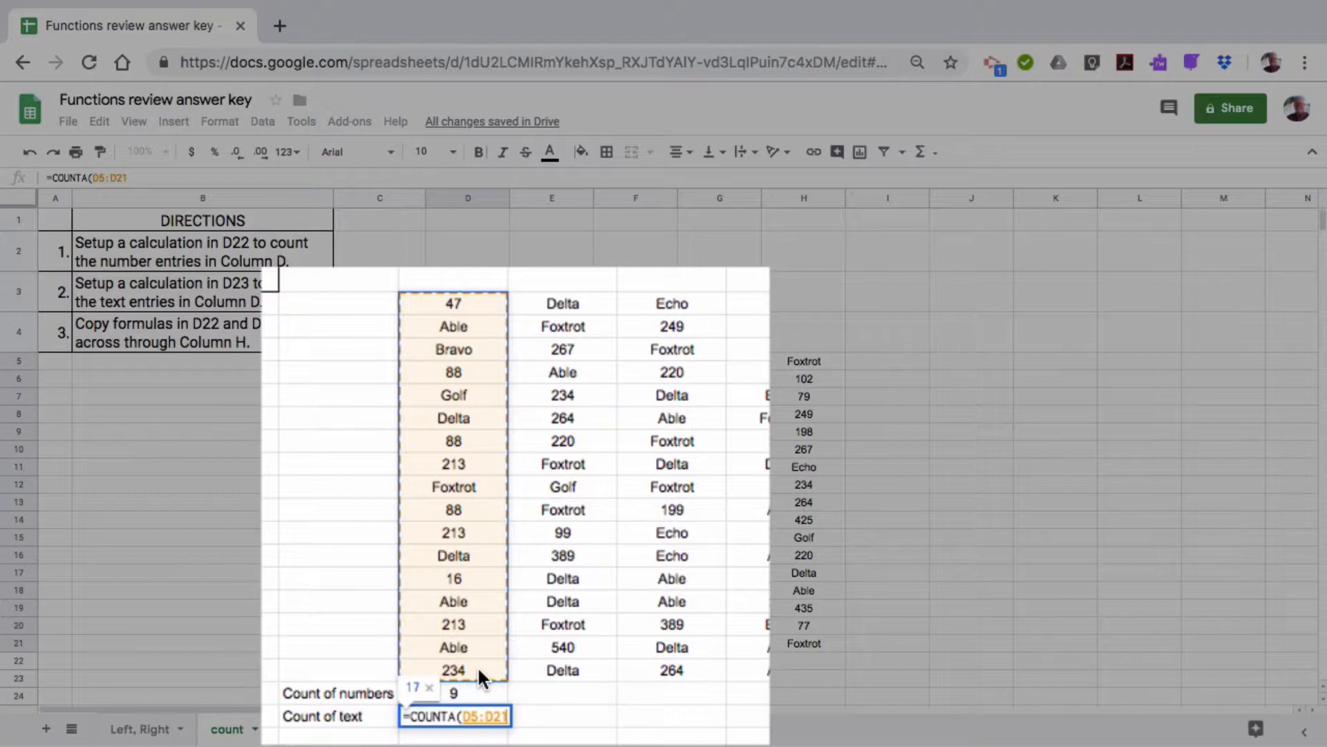
key(Return)
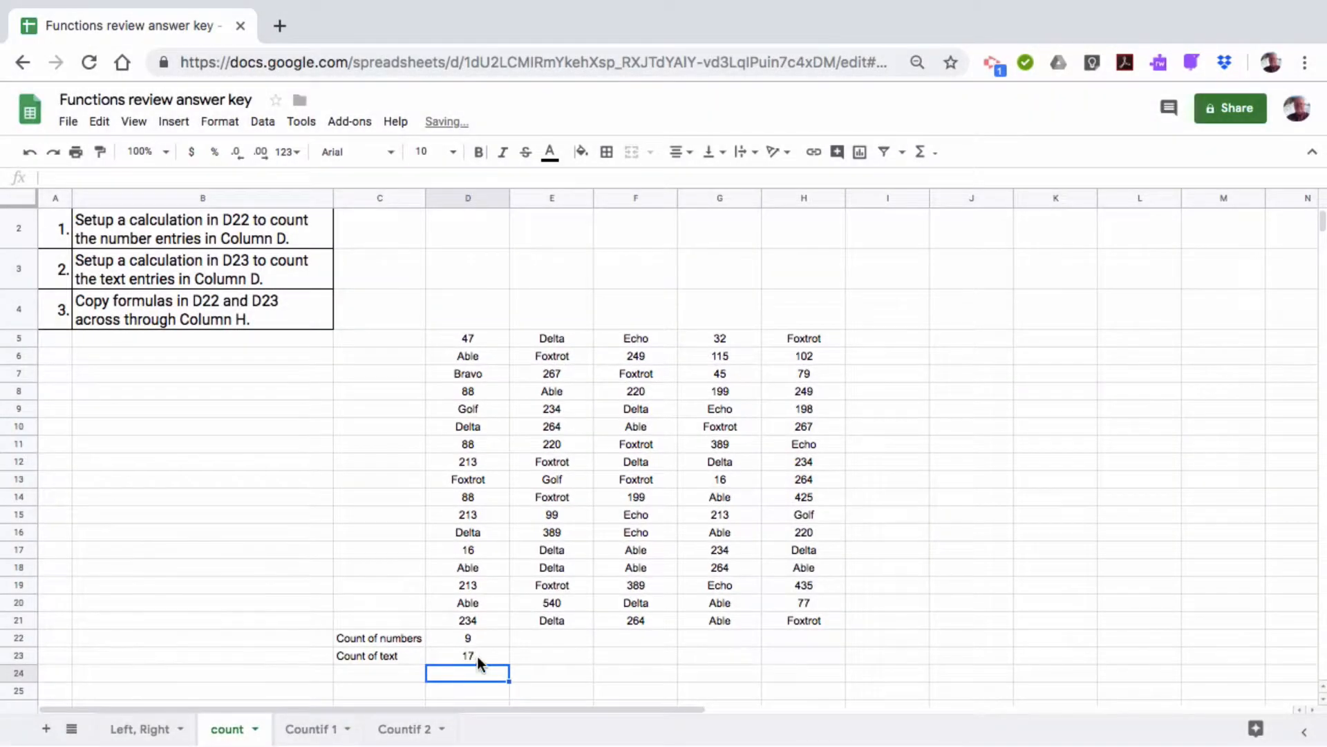
click(479, 657)
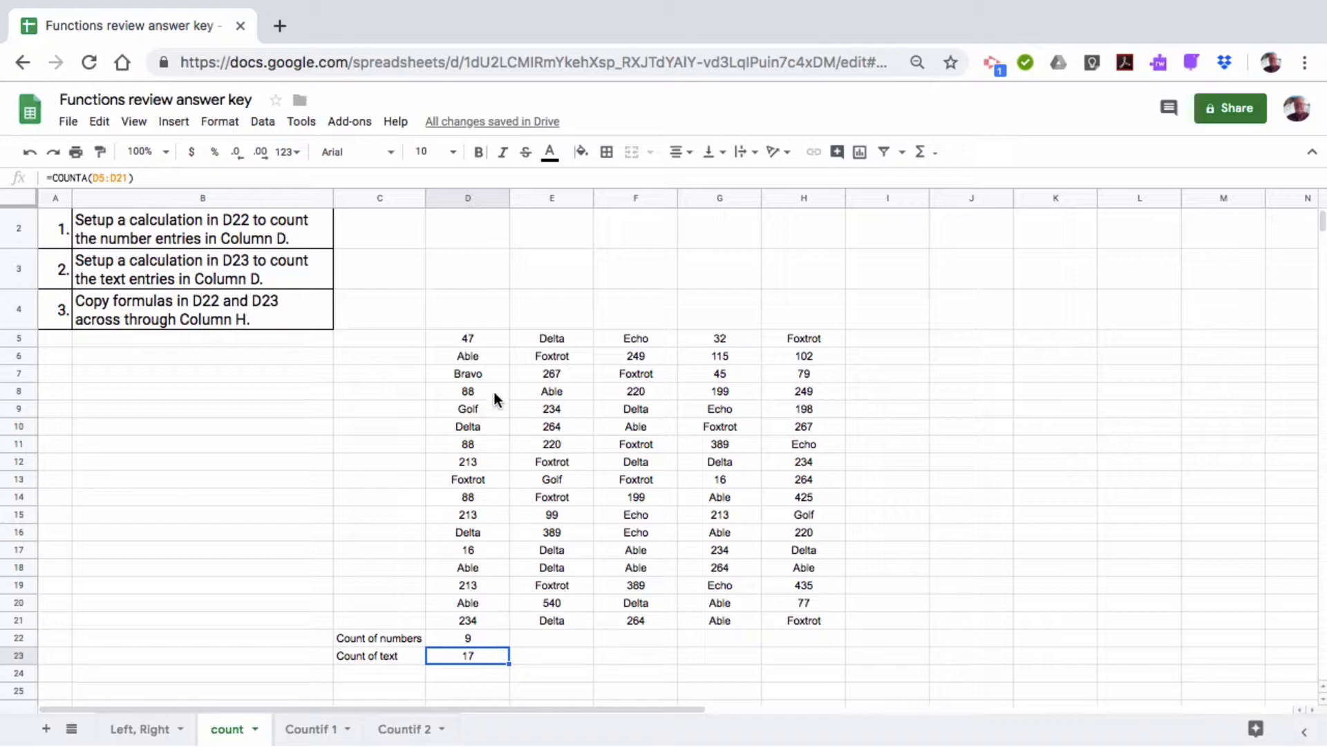
double_click(482, 656)
key(Return)
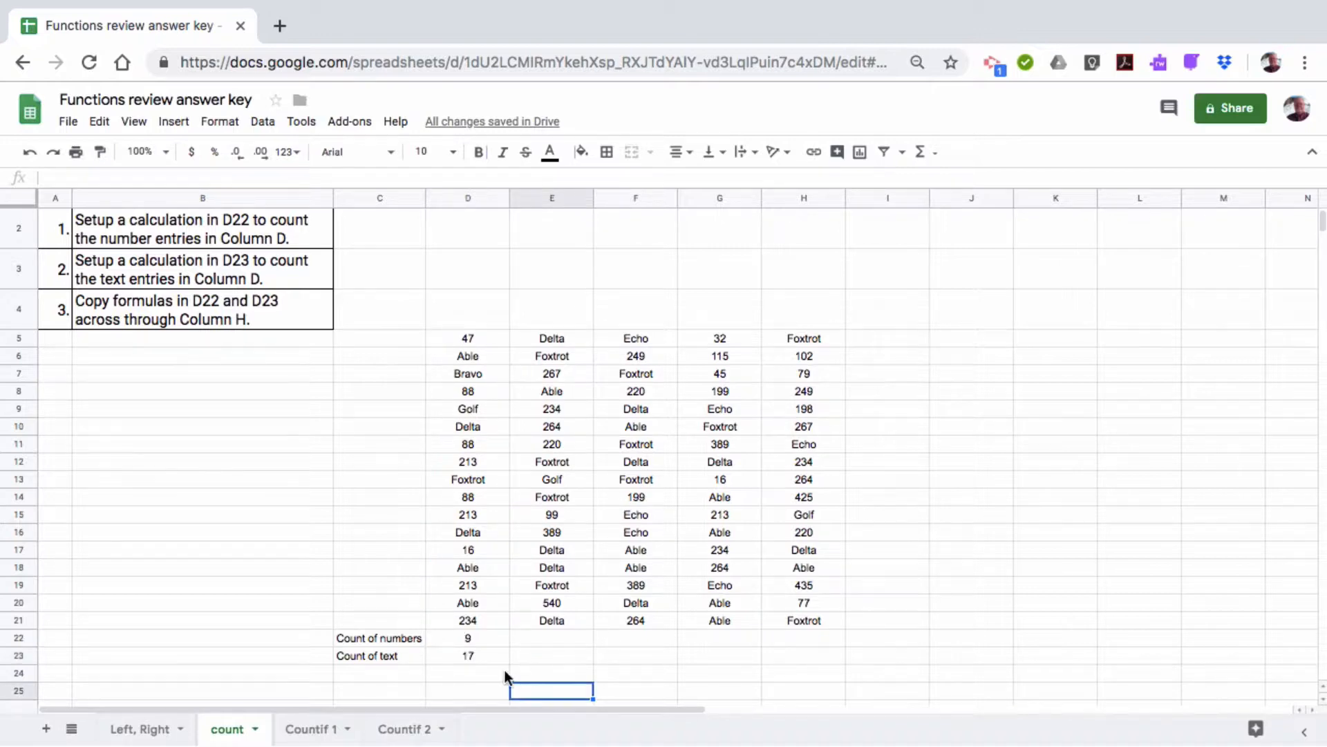
click(468, 649)
Change D23 to =COUNTA(D5:D21)-D22 so it shows 8 text entries
double_click(468, 649)
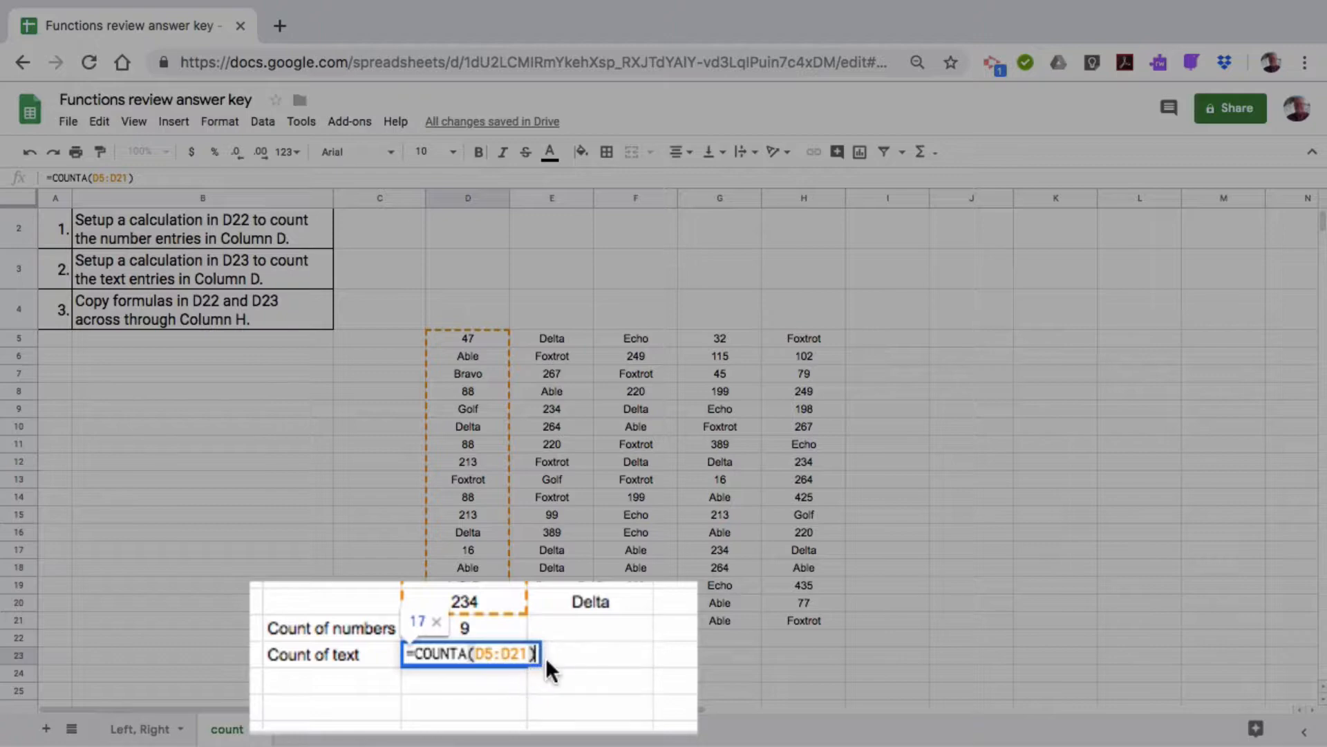
text(-)
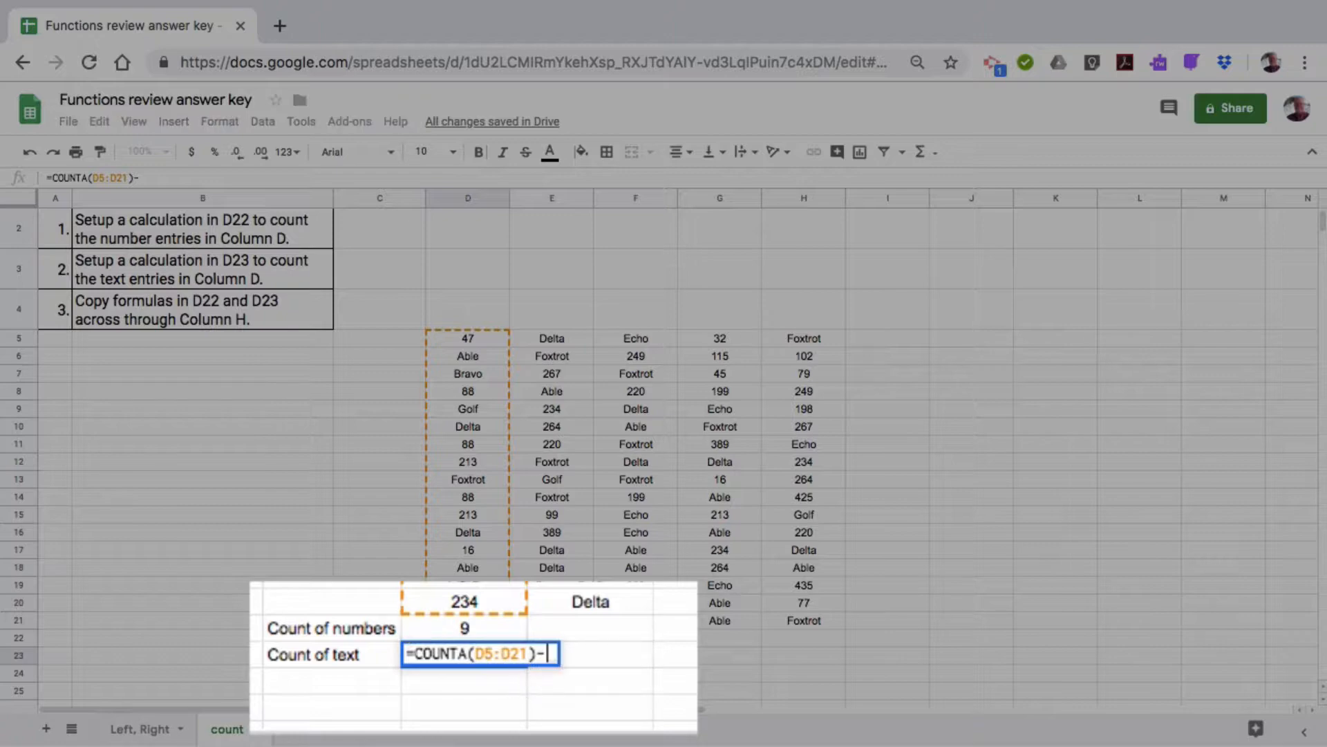
click(463, 629)
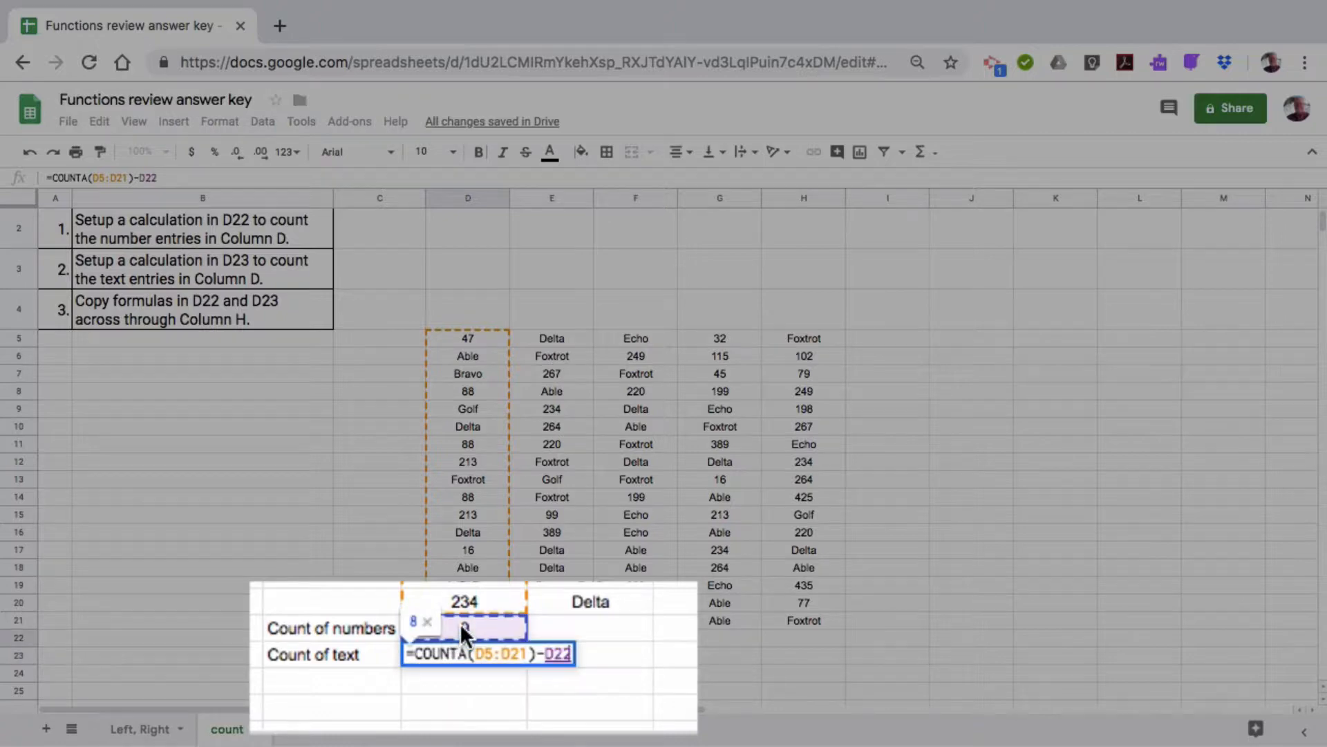
key(Return)
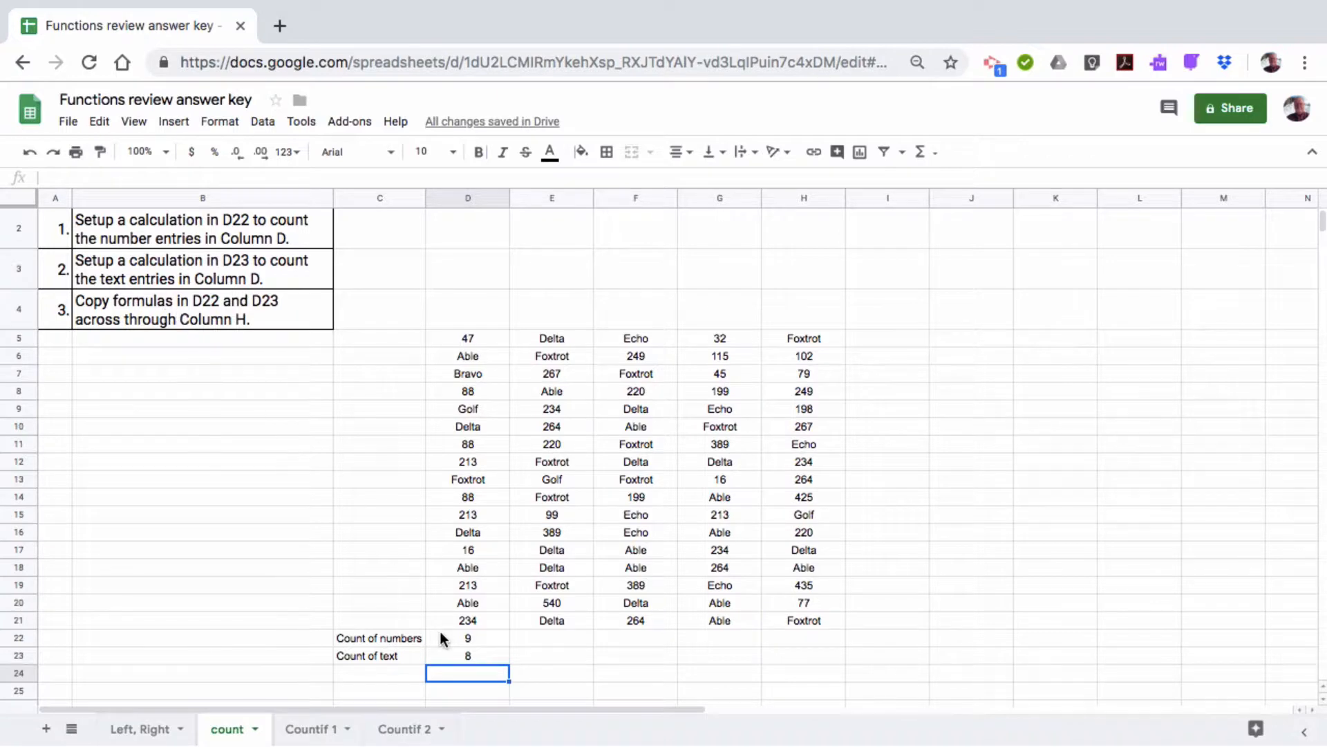
Fill the D22:D23 count formulas right through column H, then return to cell A1
drag(467, 637, 795, 660)
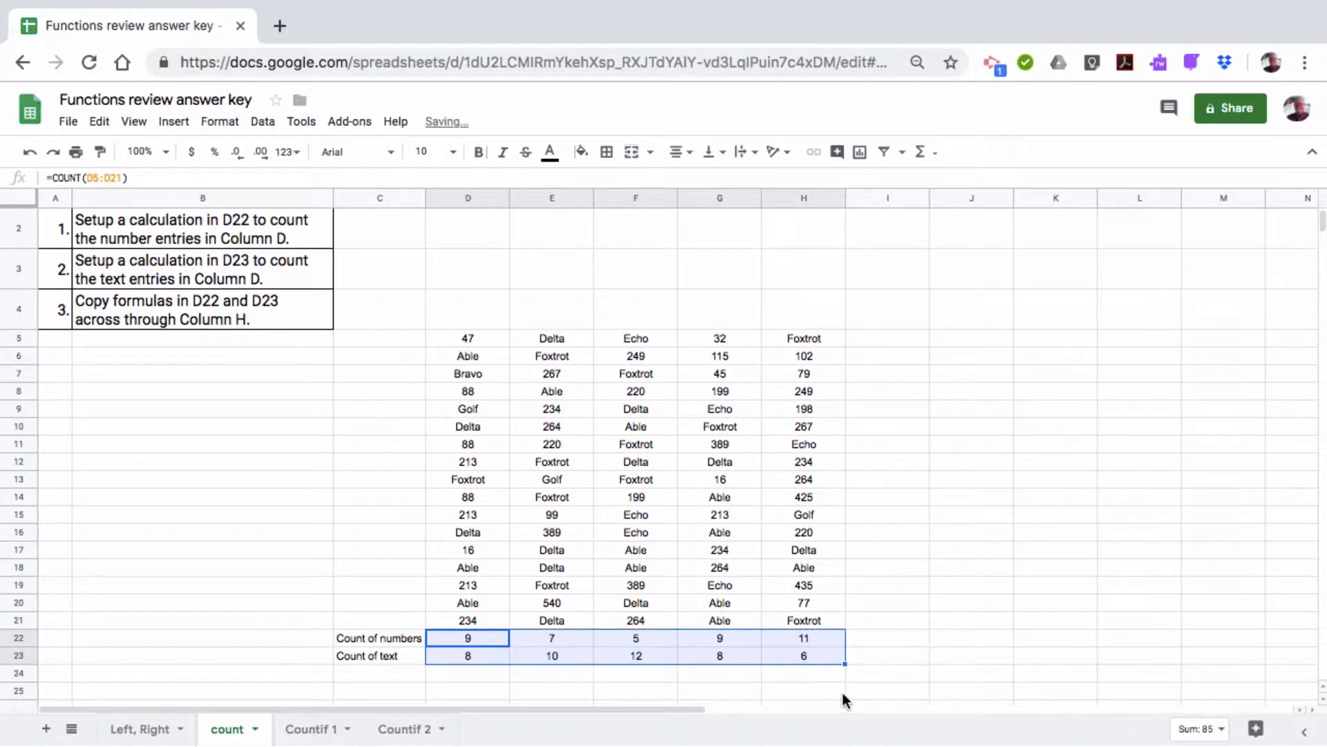
click(993, 660)
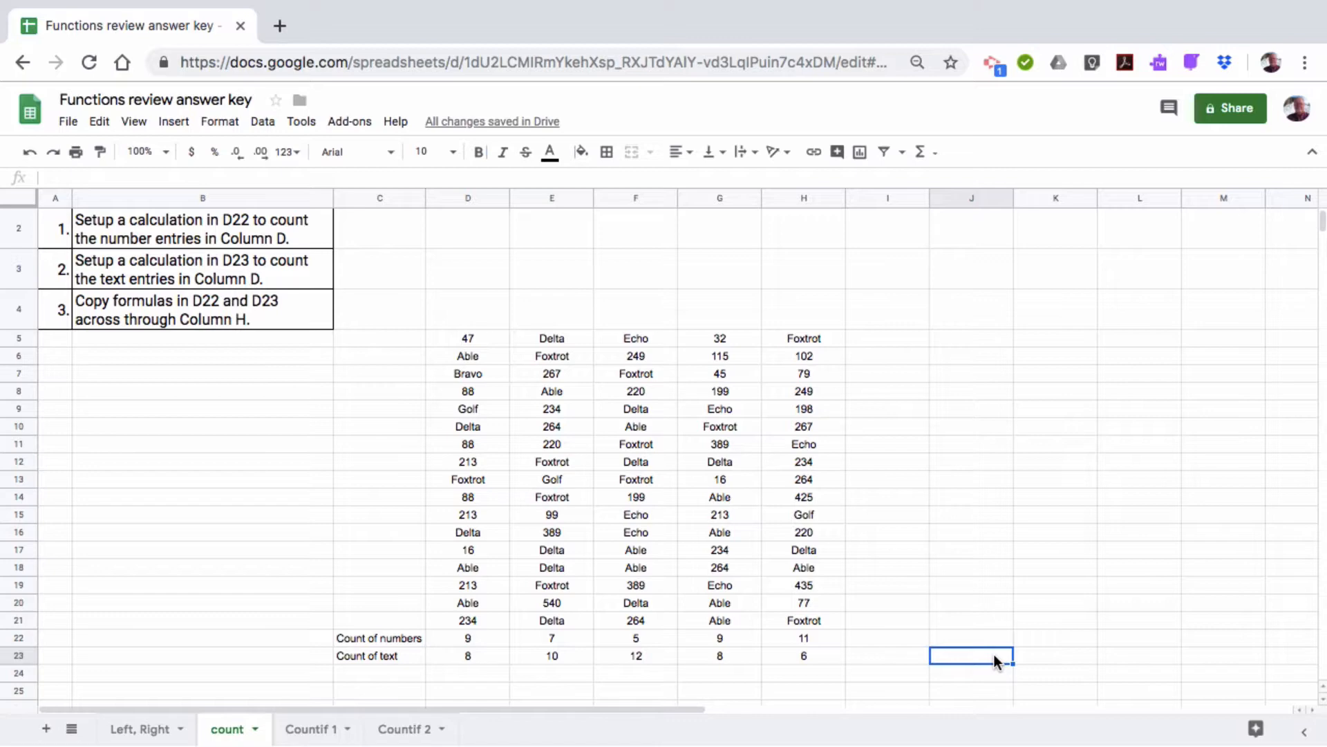
scroll(77, 289, up, 1)
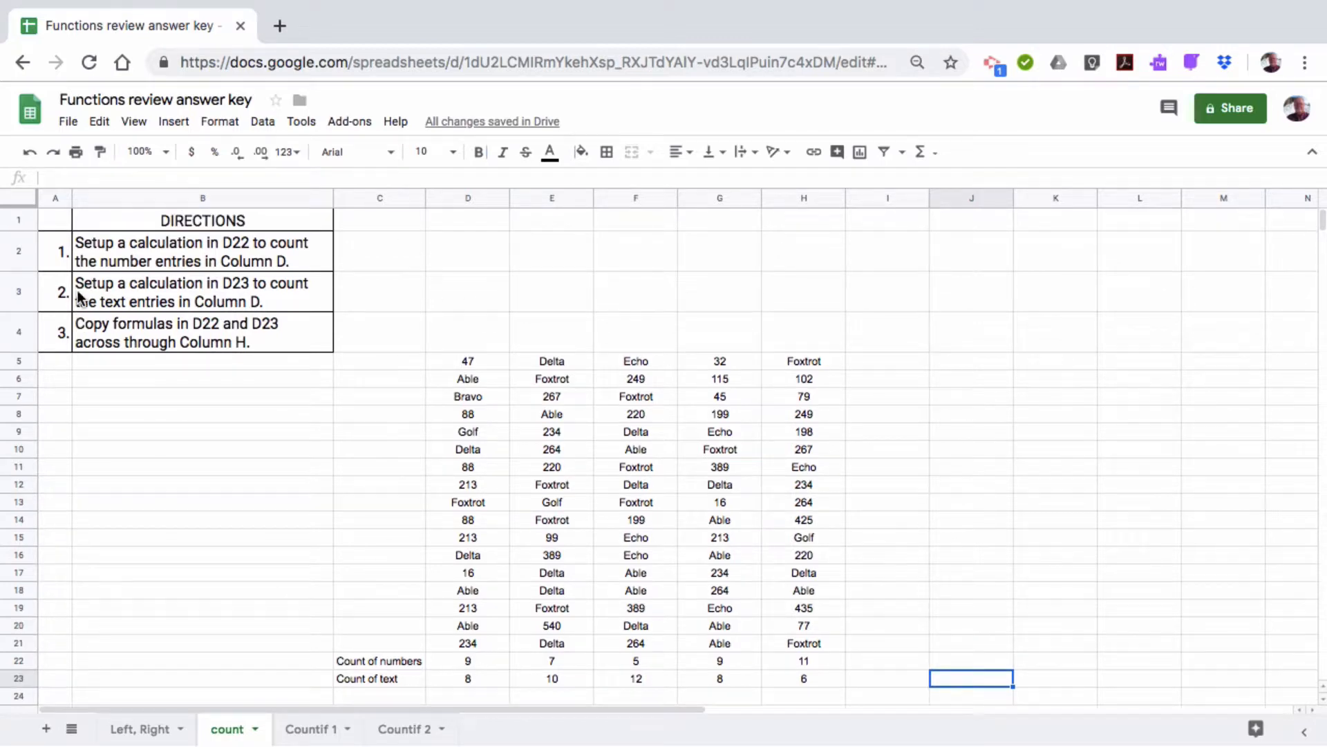
click(51, 217)
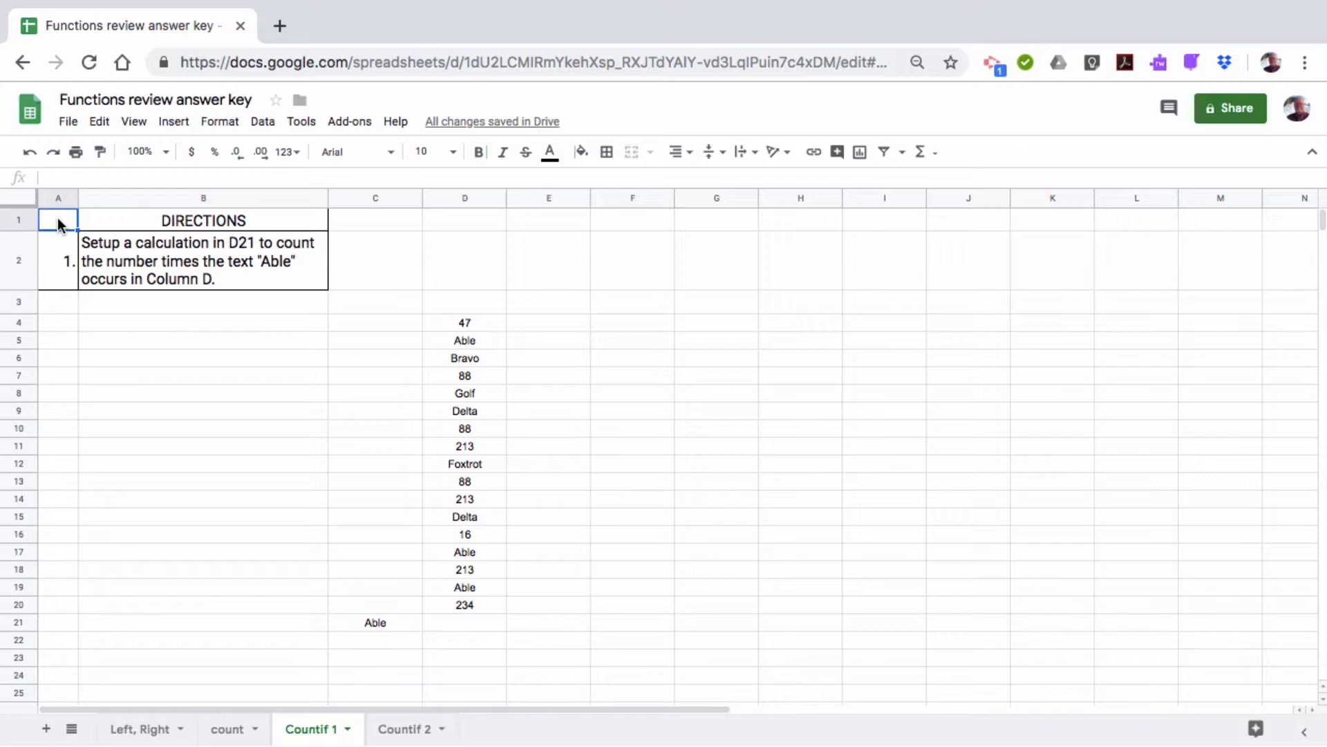
Enter =COUNTIF(D4:D20,C21) in D21 so it counts Able, returning 3
click(465, 622)
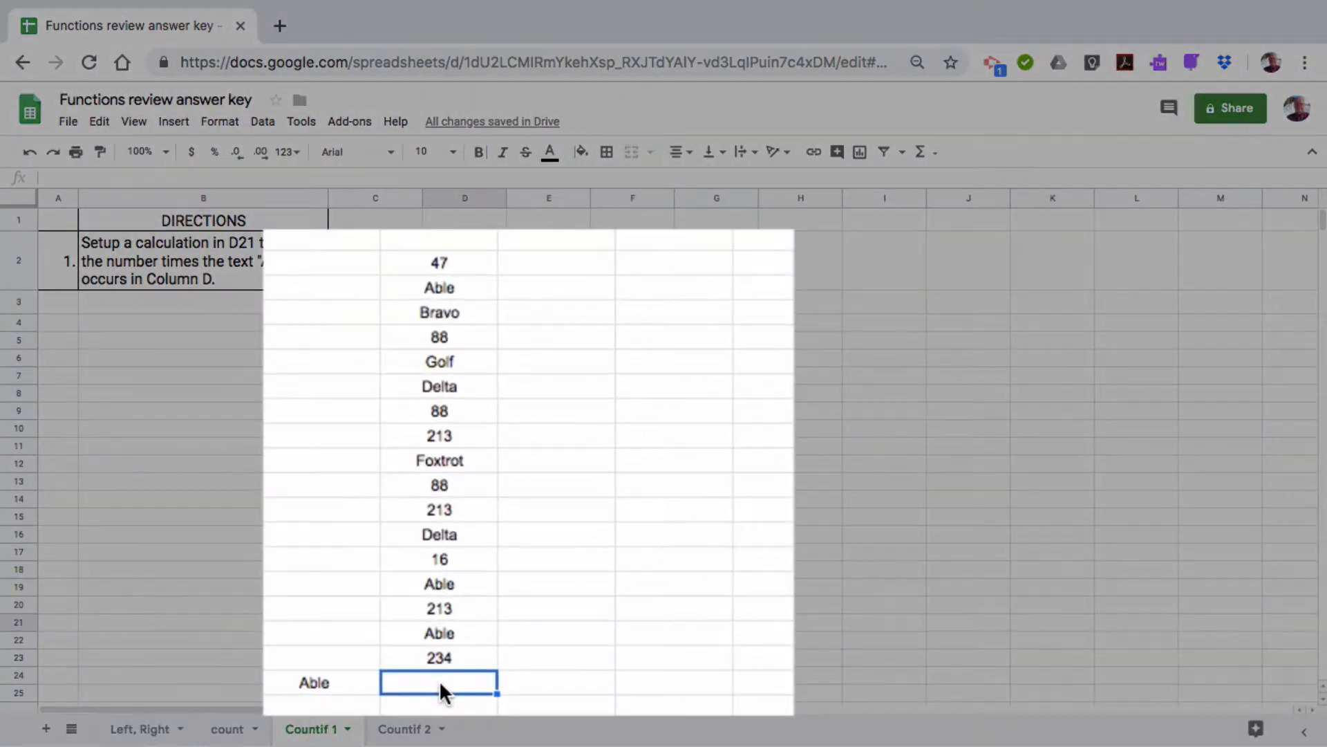
text(=Coun)
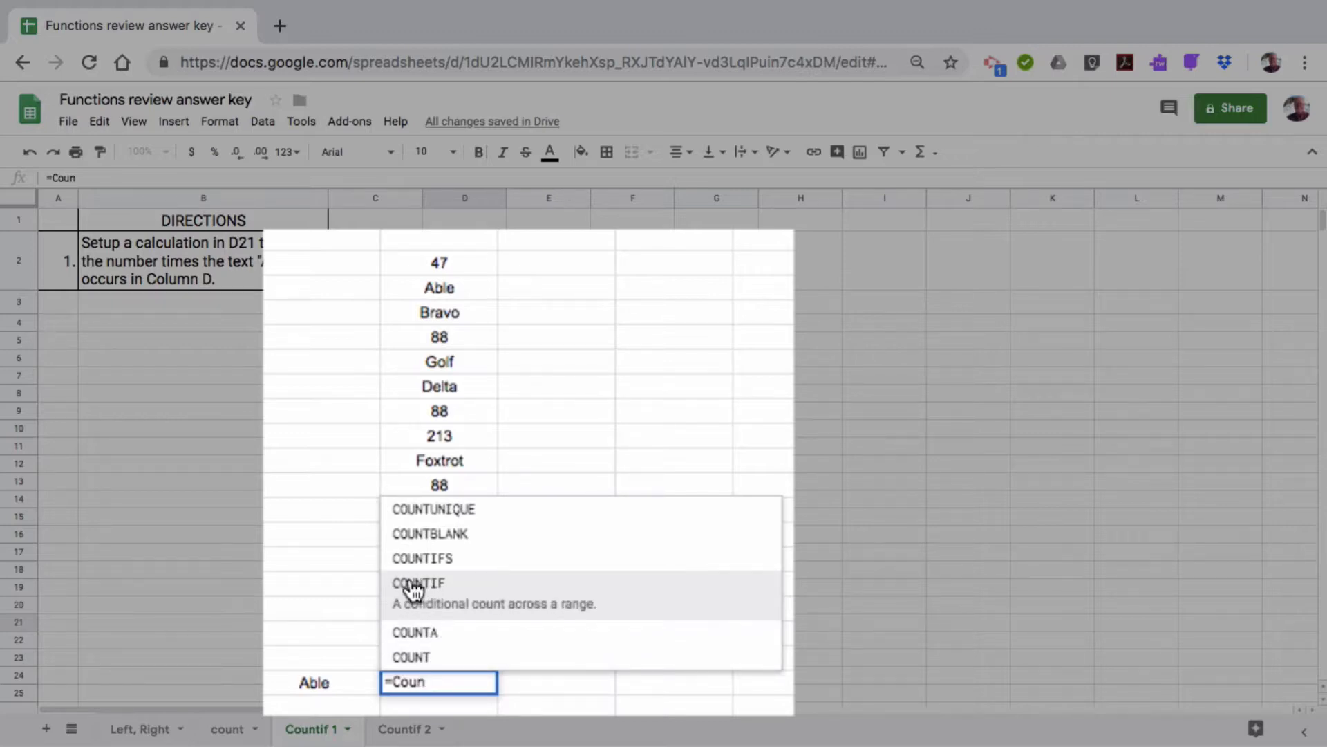
click(413, 588)
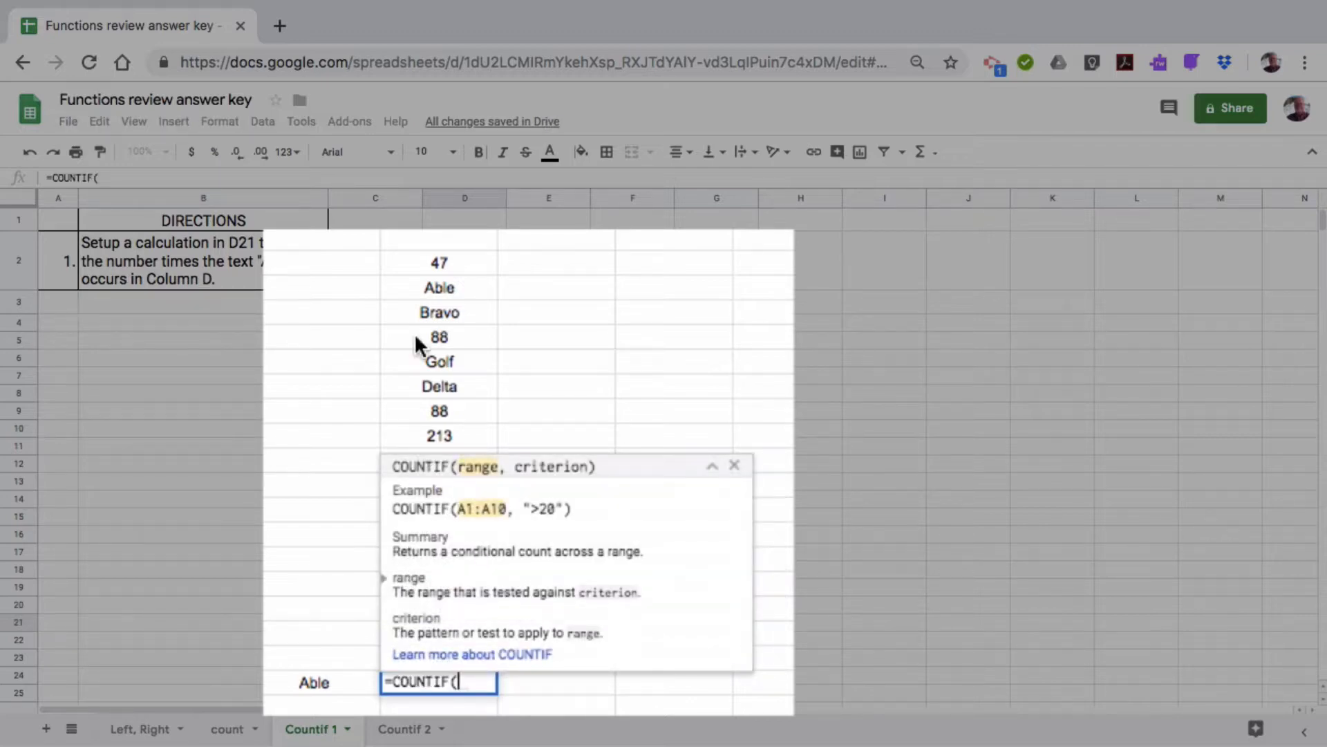
click(439, 263)
drag(440, 263, 447, 658)
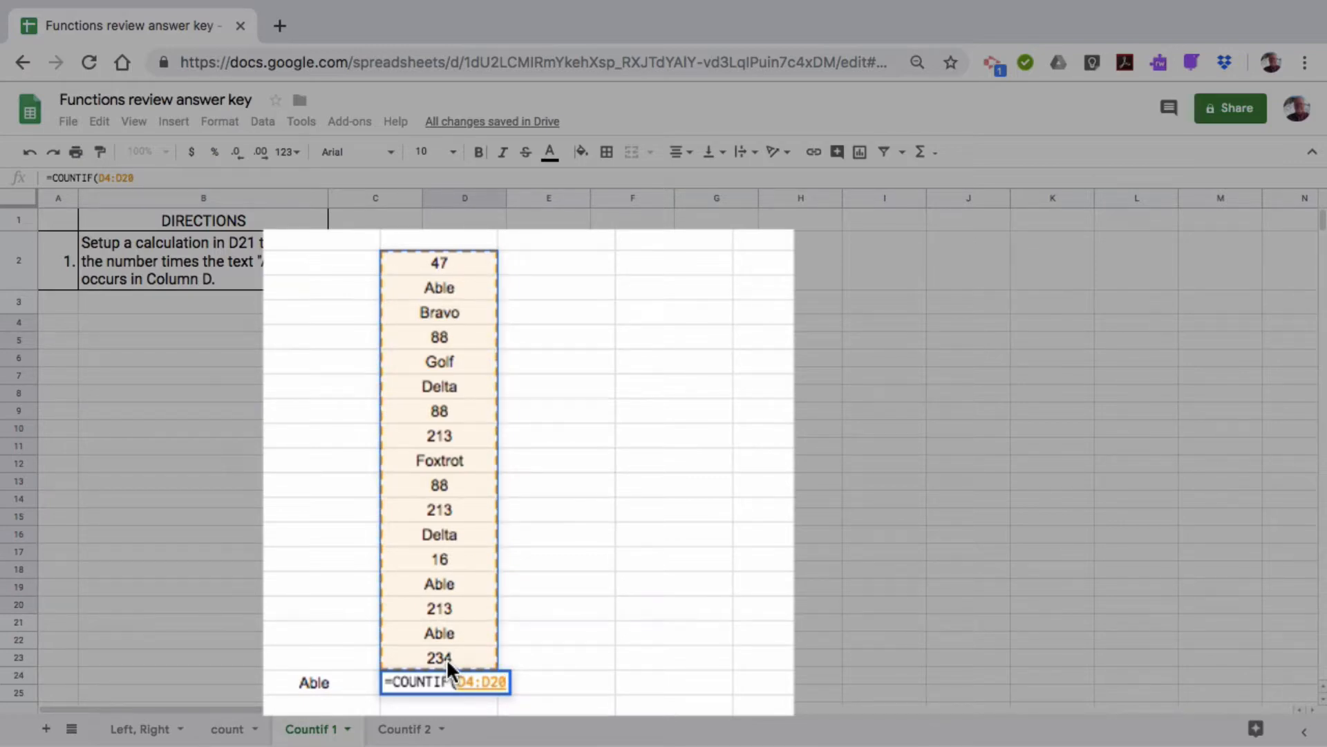
text(,)
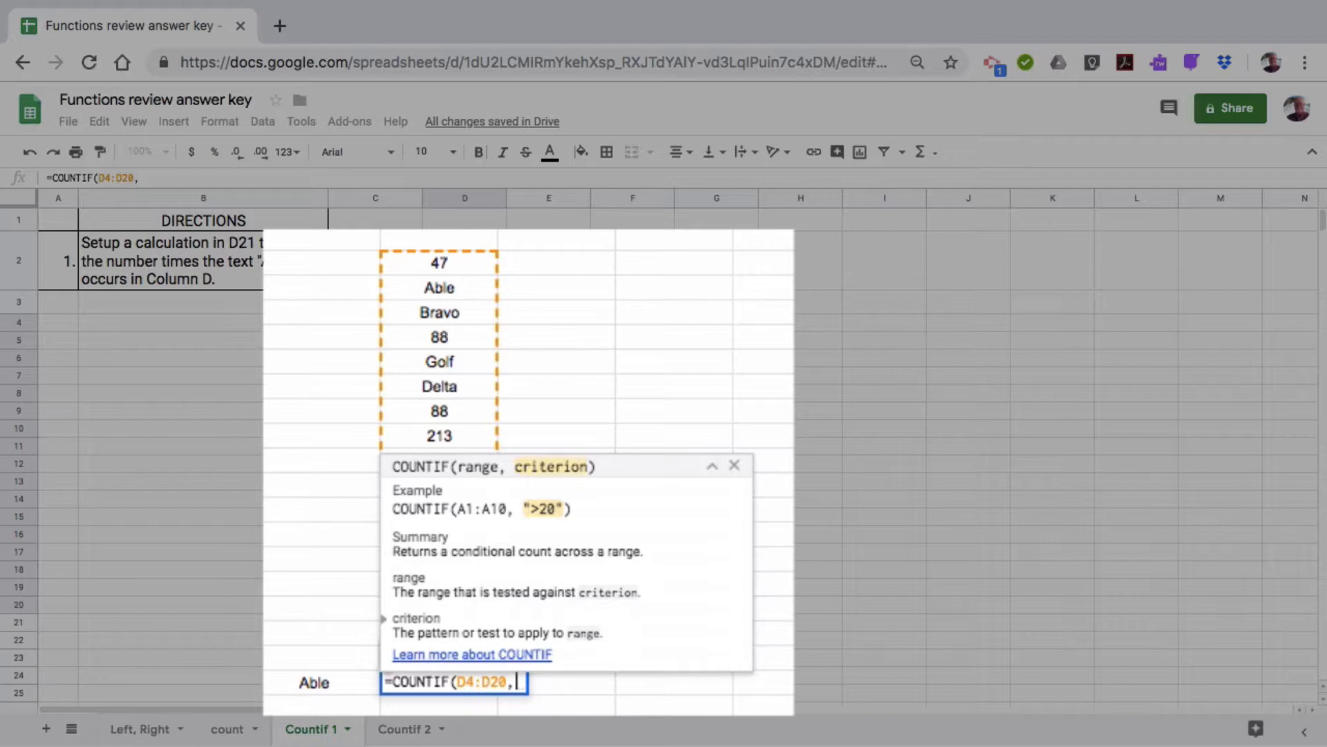
click(318, 679)
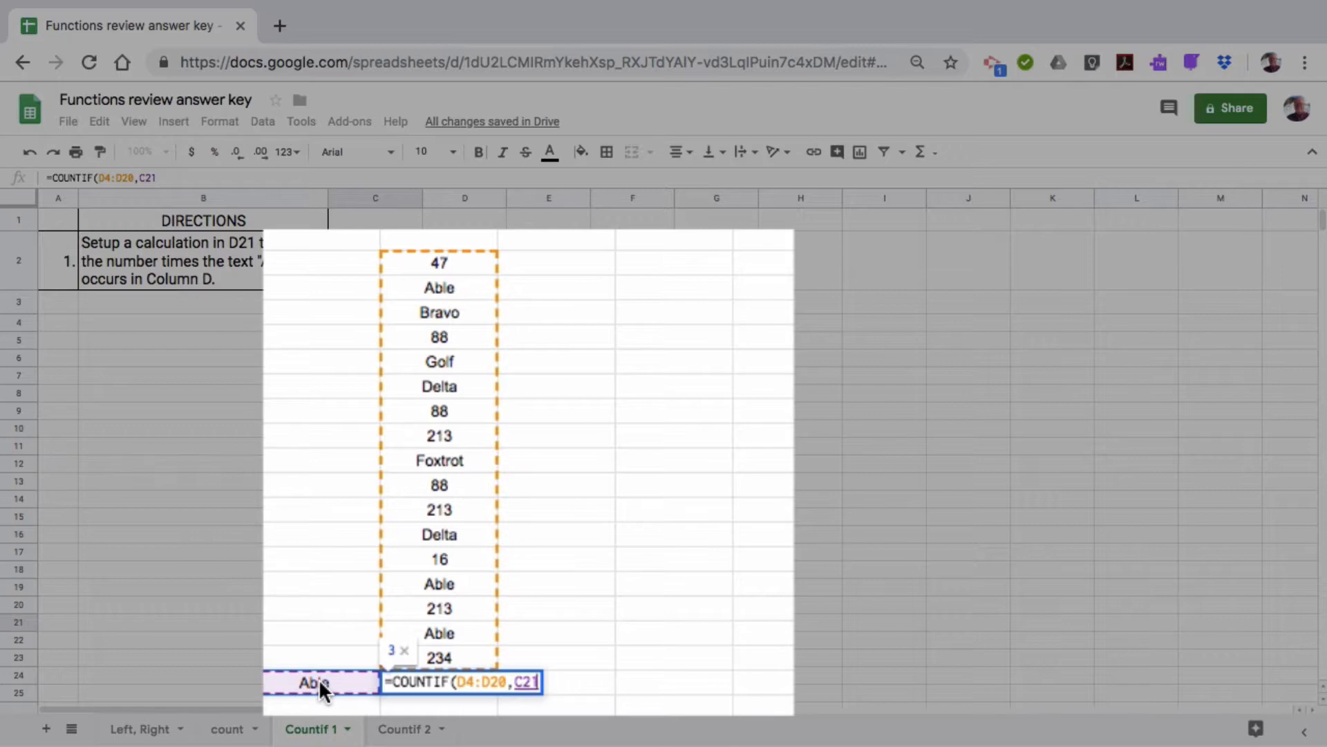
text())
key(Return)
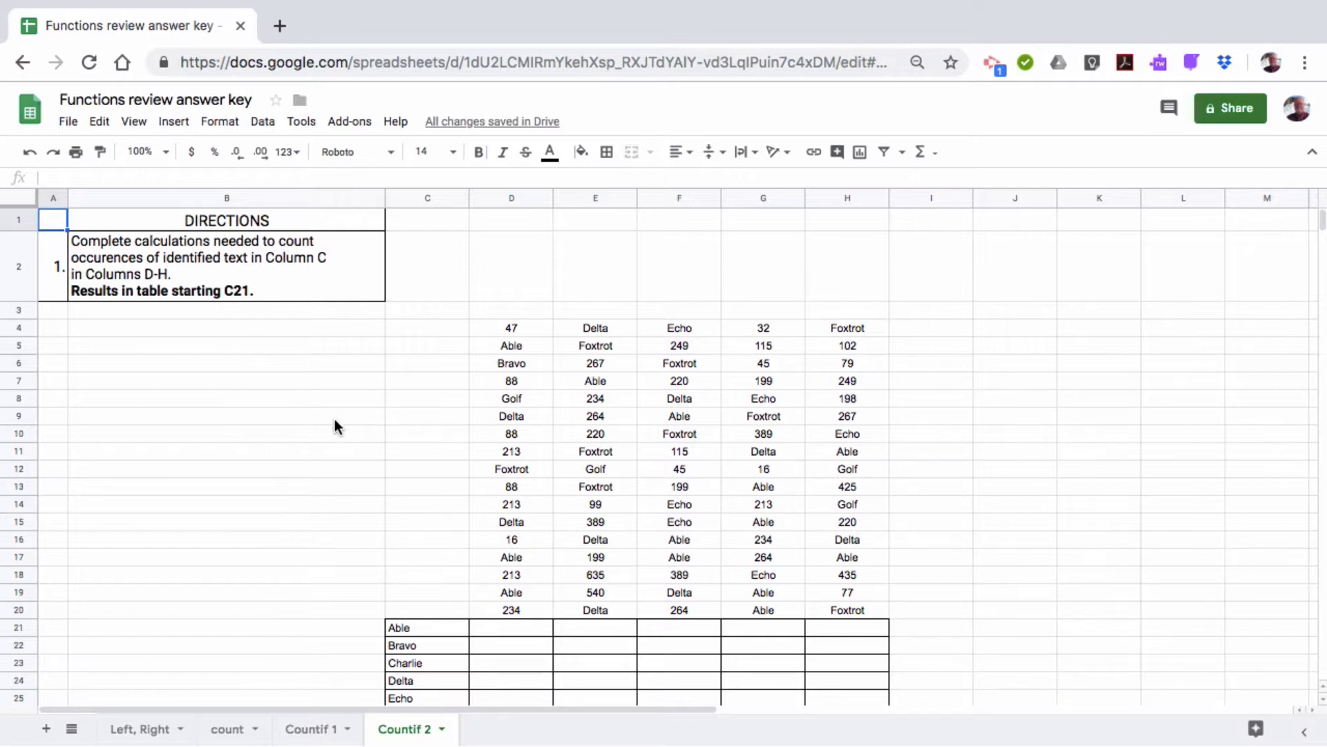
Review the Able–Golf names on Countif 2 and select the empty count cell beside Able
scroll(335, 420, down, 3)
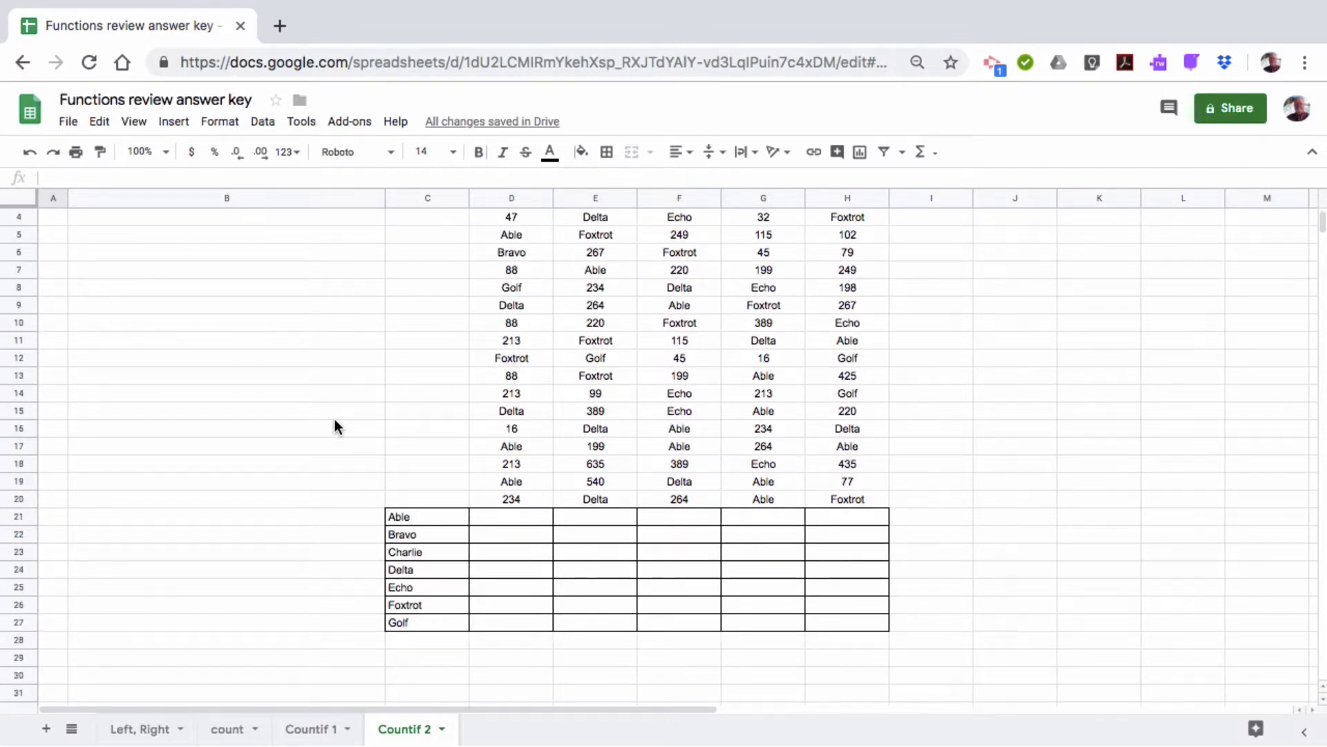
scroll(333, 427, up, 1)
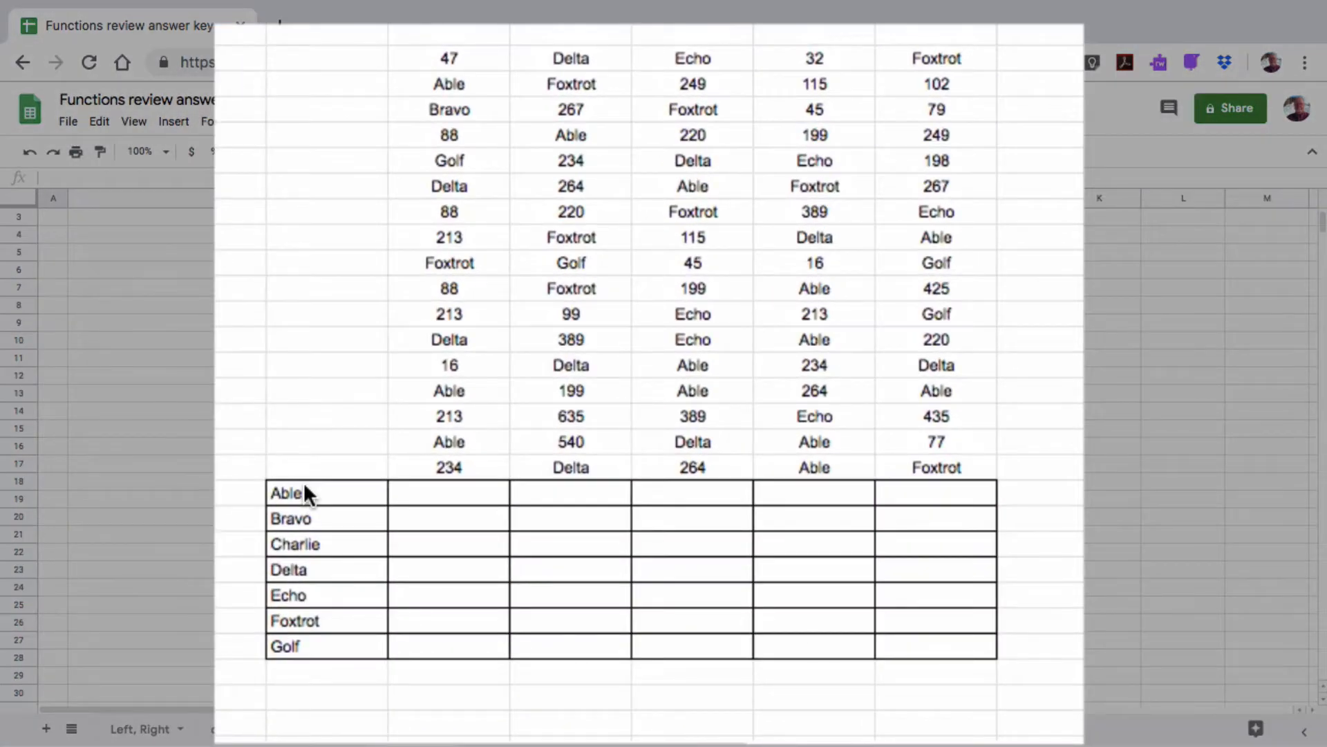
click(304, 485)
drag(304, 486, 312, 643)
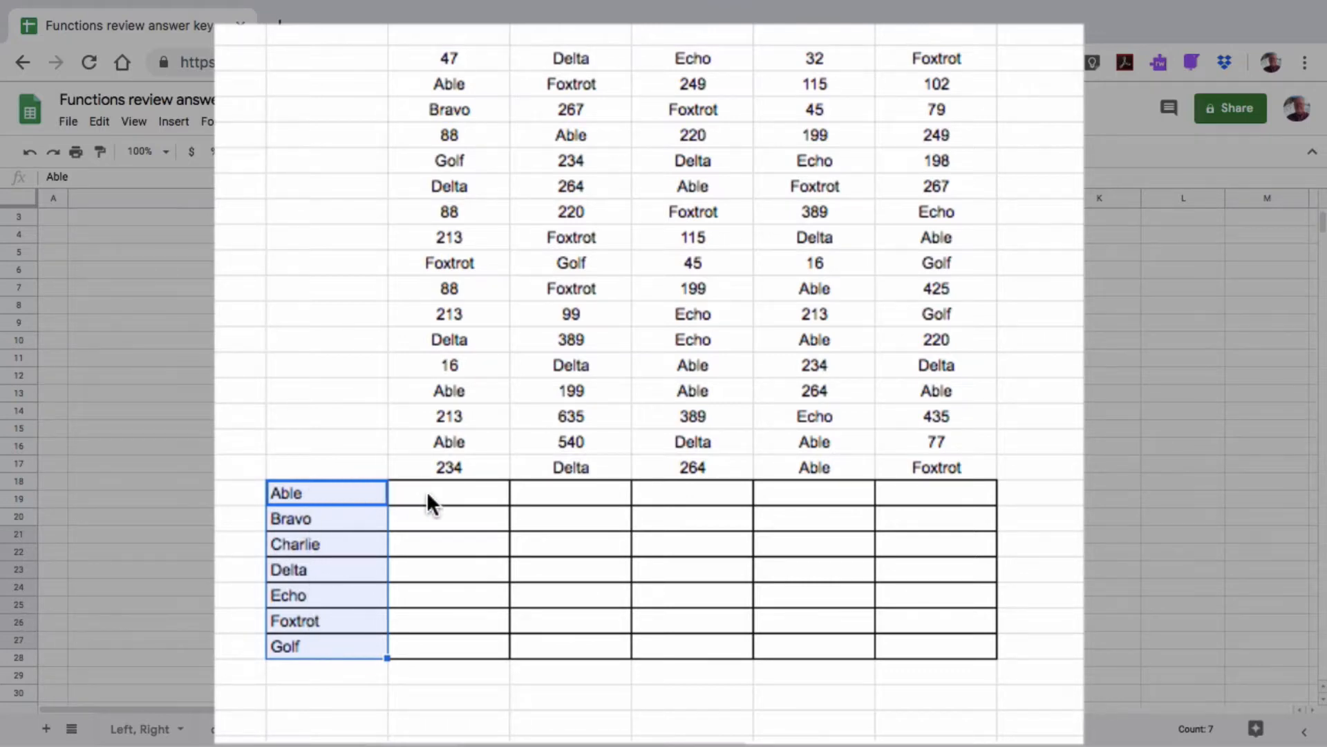
click(326, 492)
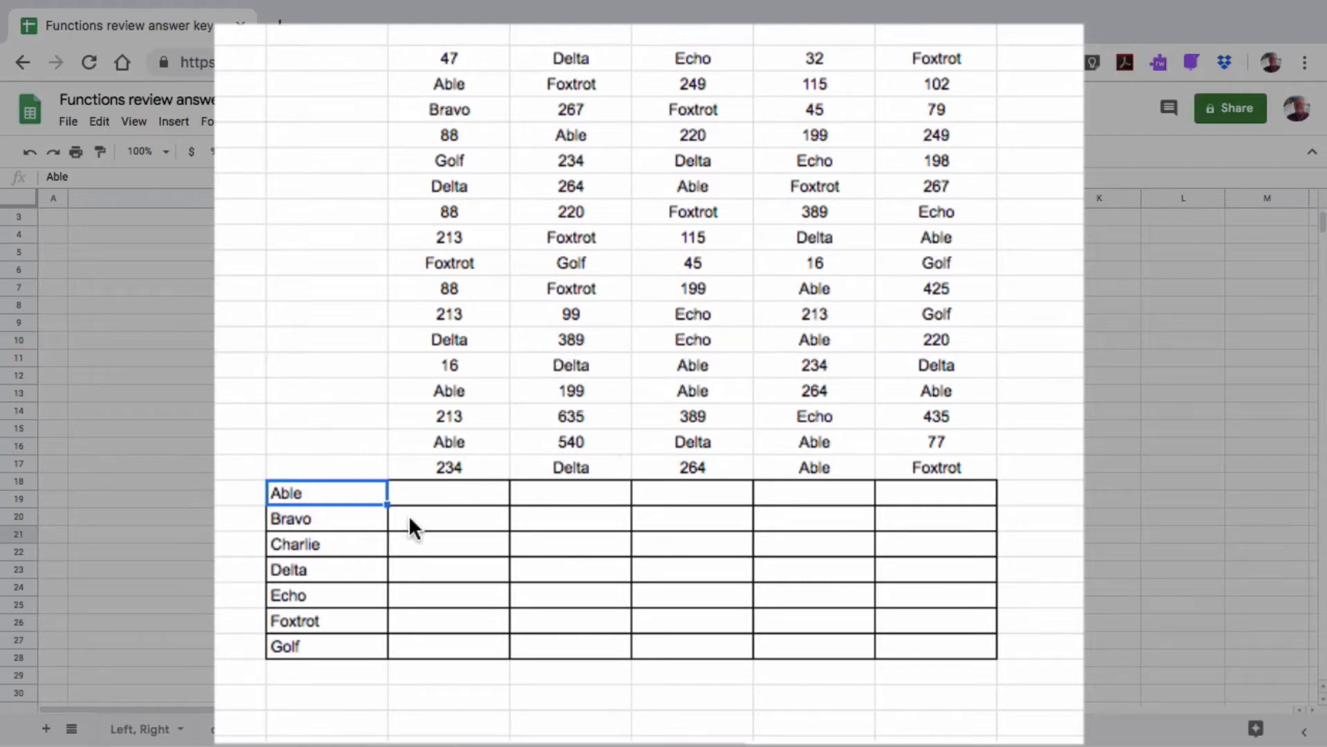
click(438, 483)
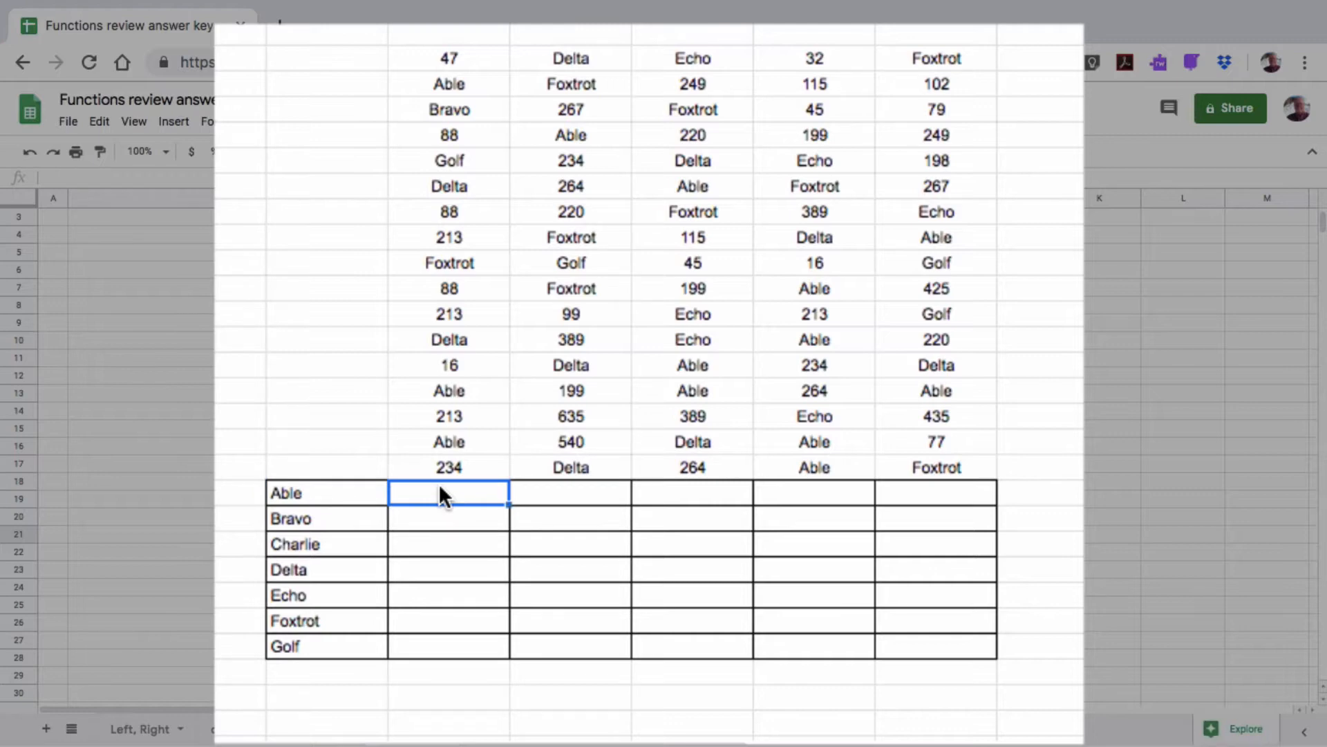
Enter =COUNTIF(D$4:D$20,$C21) in D21 with mixed references, showing 3 for Able
text(=count)
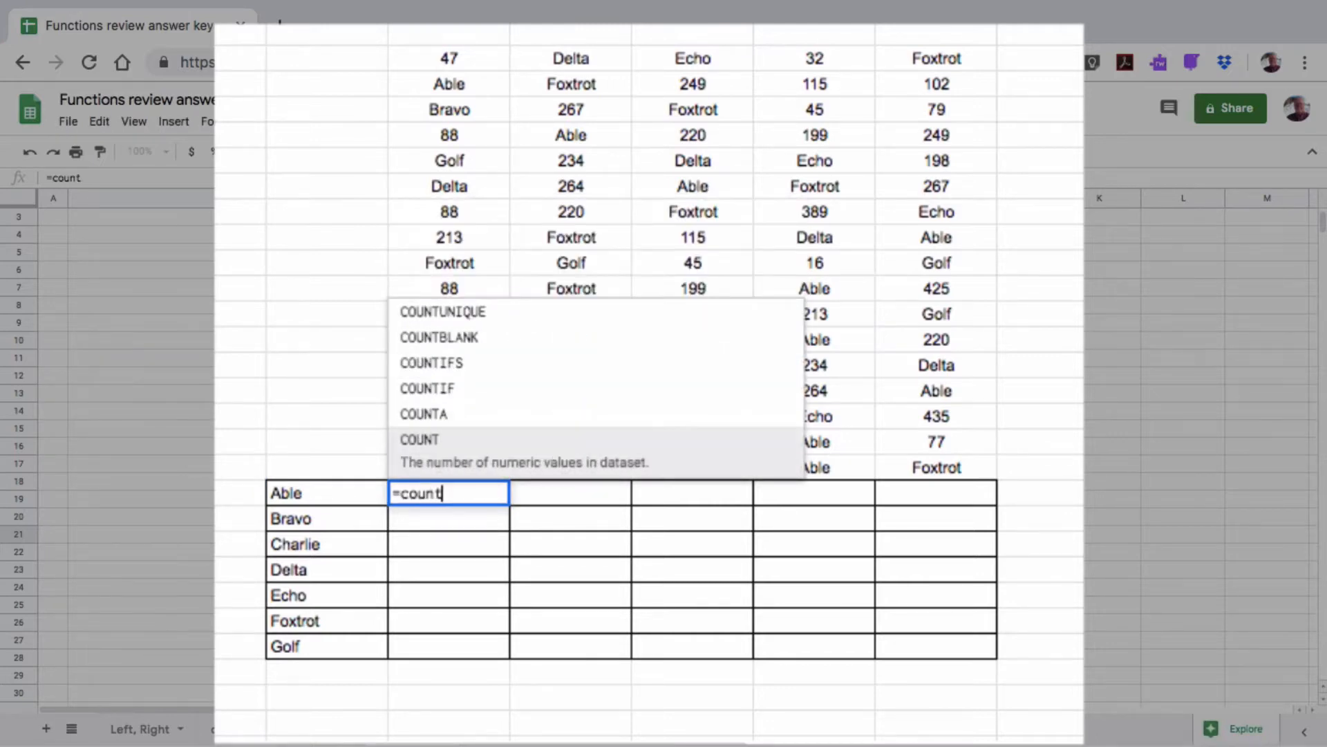
click(439, 392)
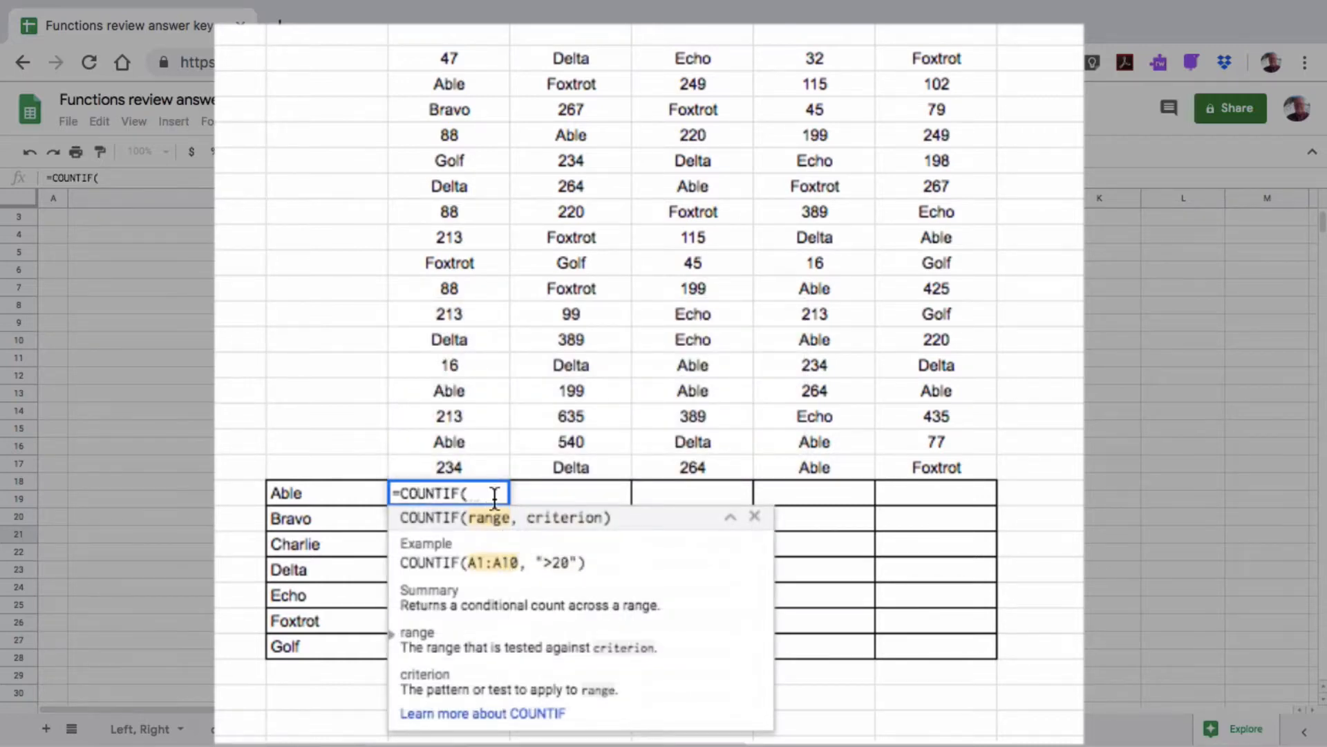
drag(452, 56, 443, 462)
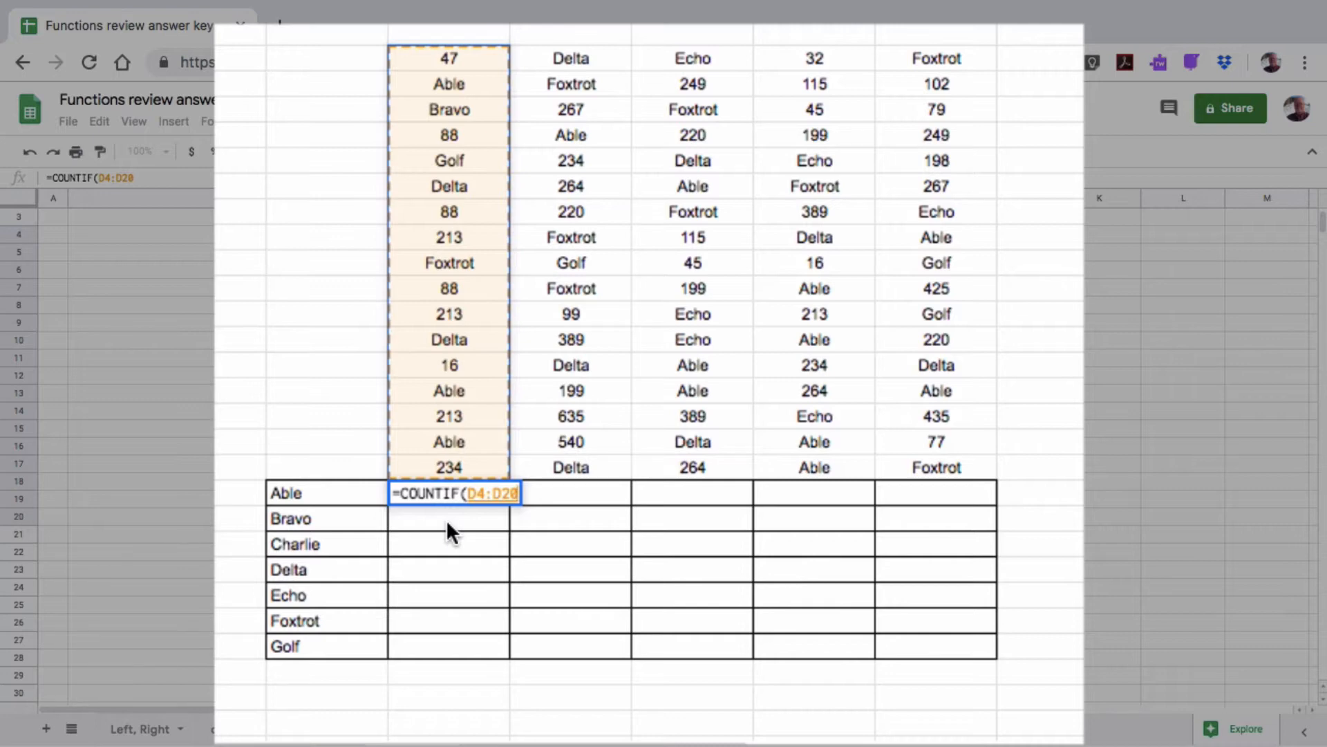
key(F4)
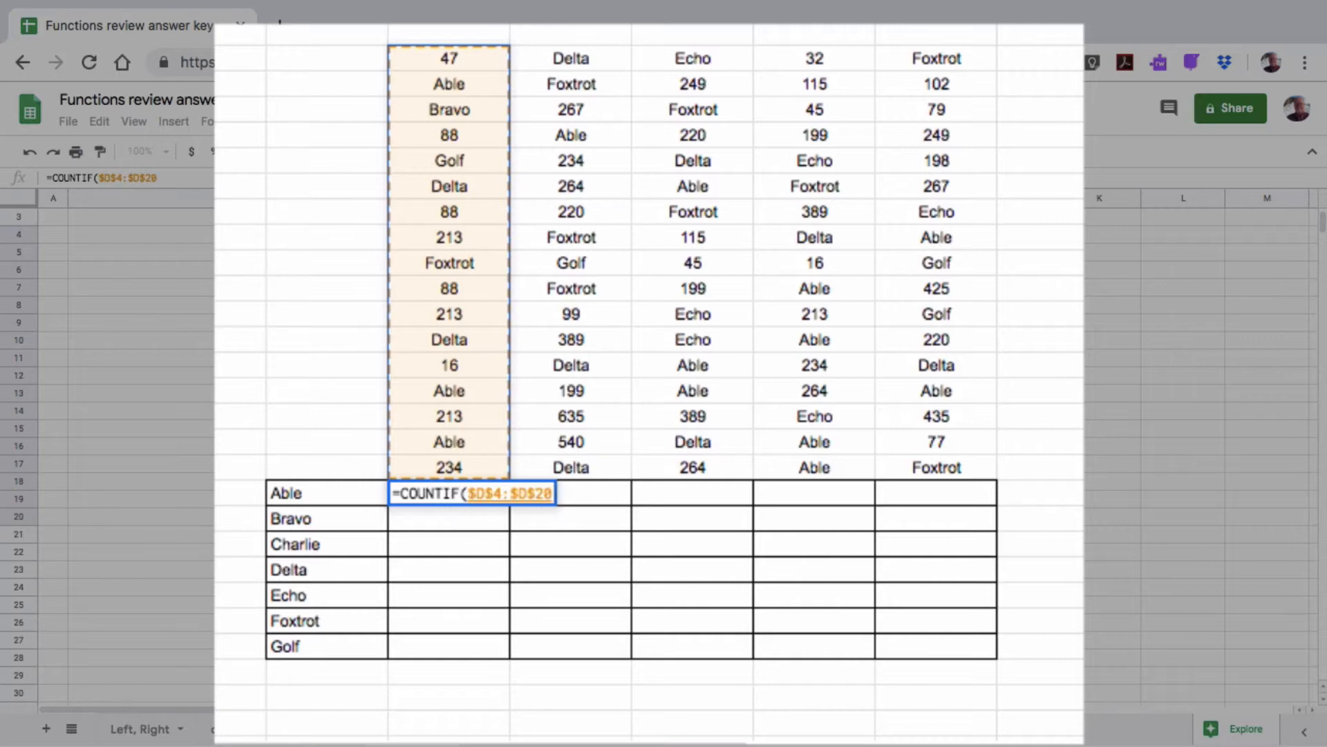
key(F4)
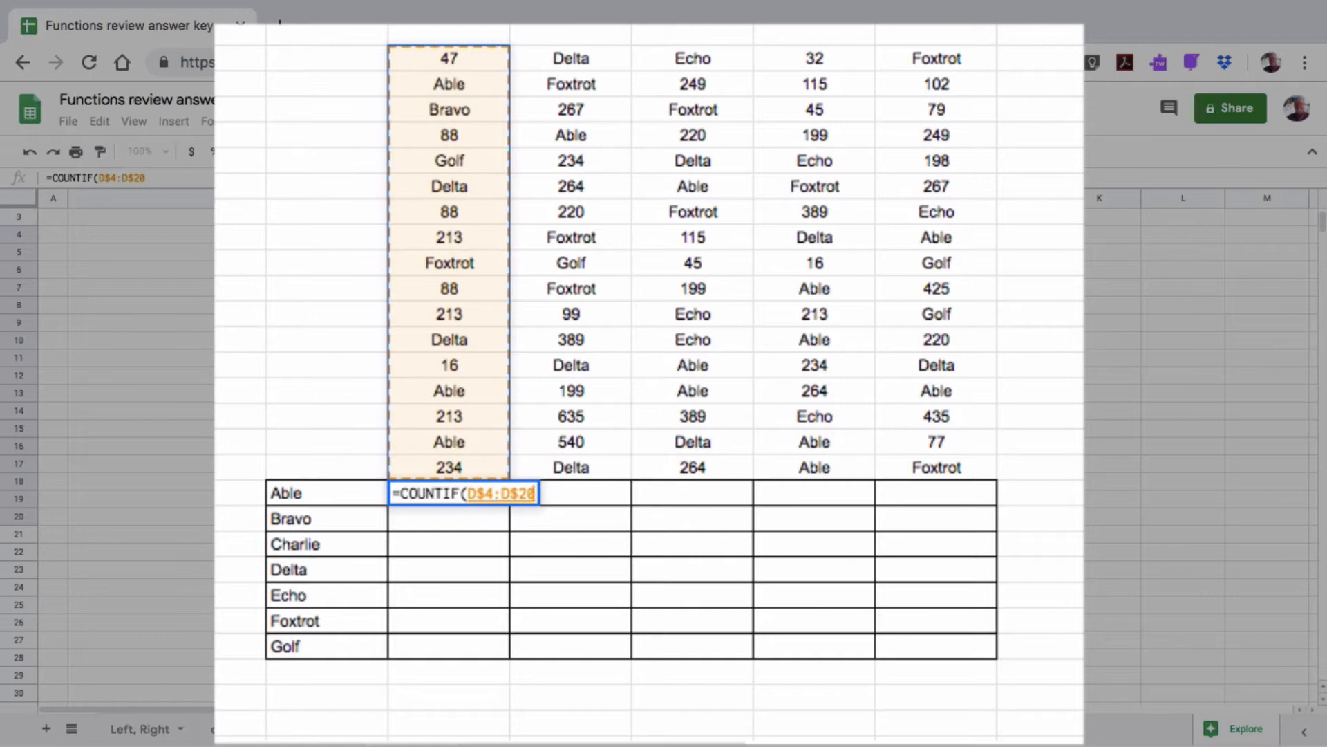
text(,)
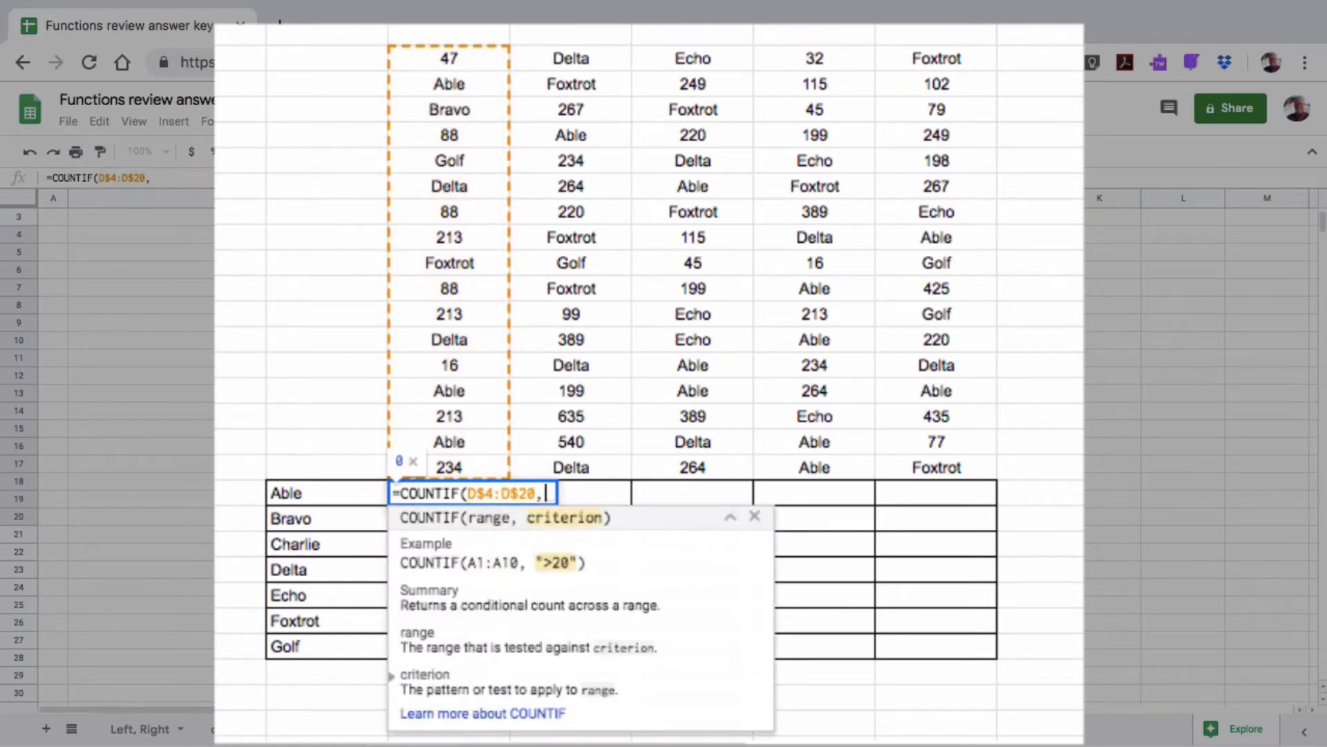
click(330, 489)
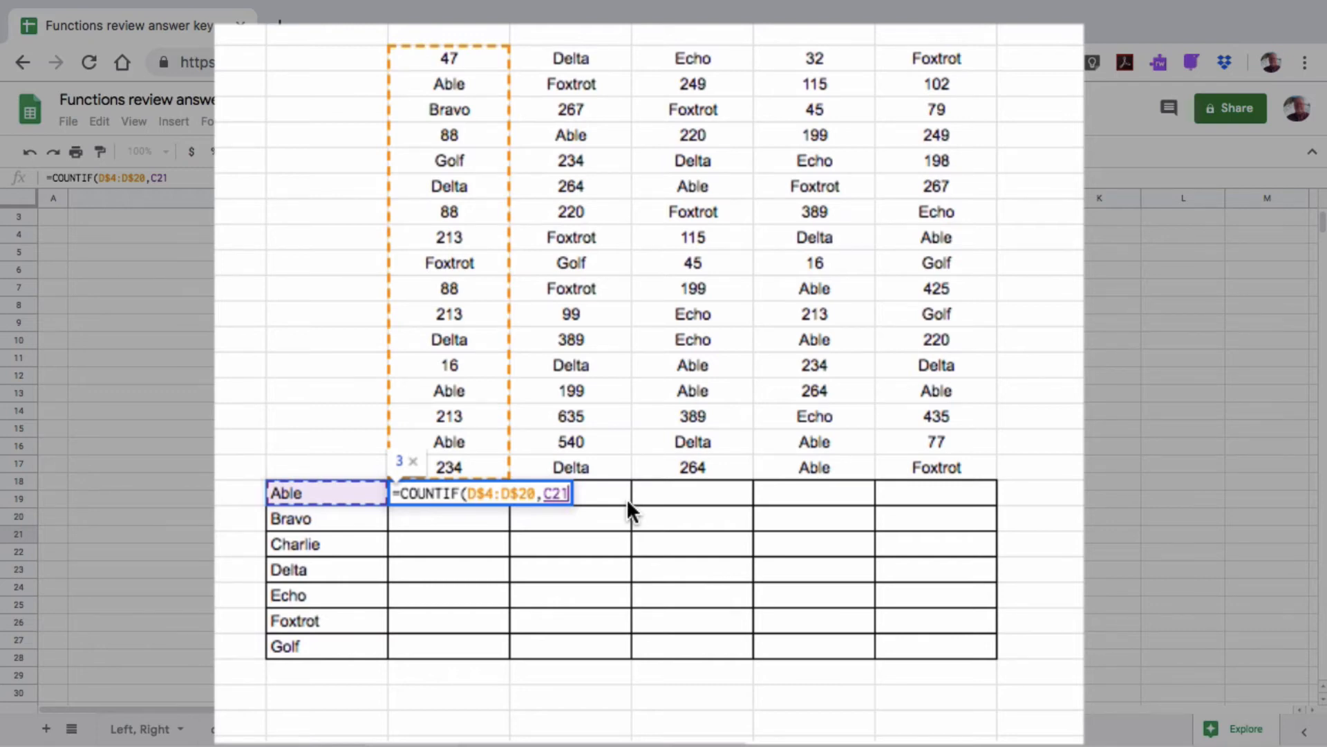
key(F4)
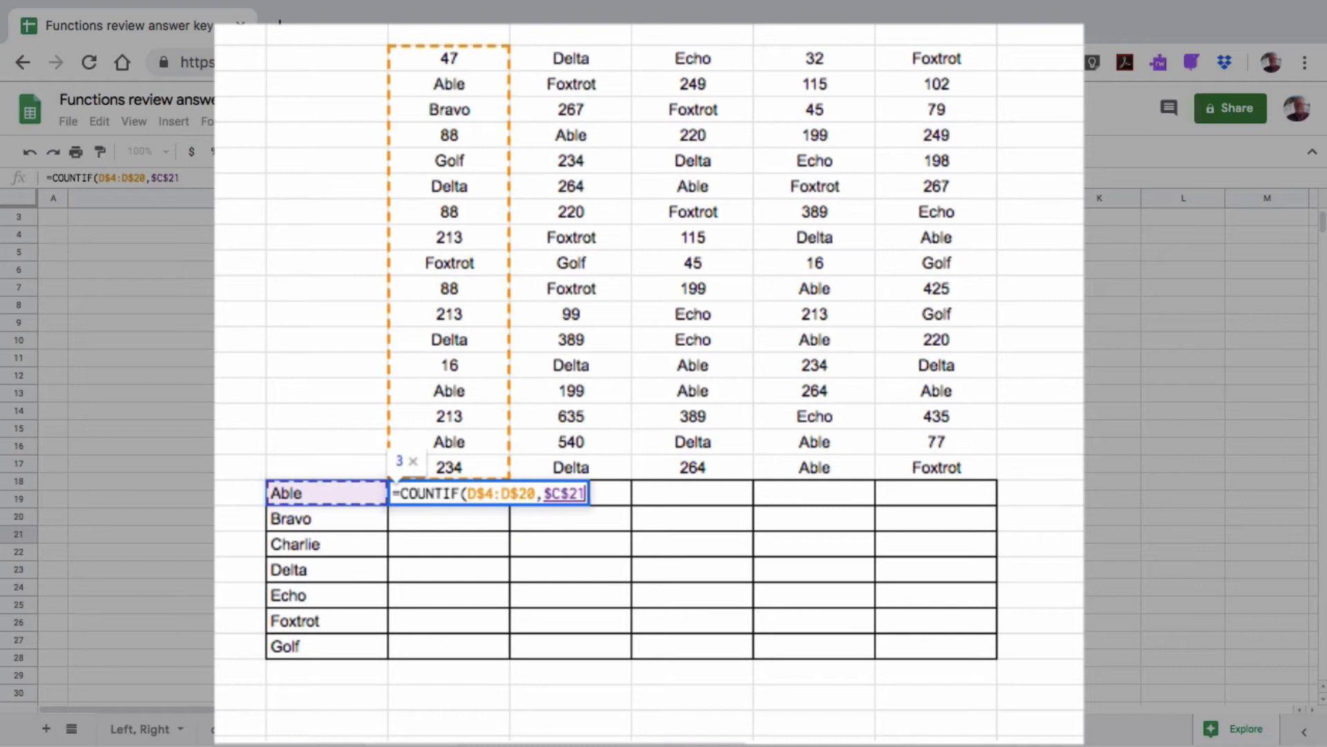
key(F4)
key(F4)
text())
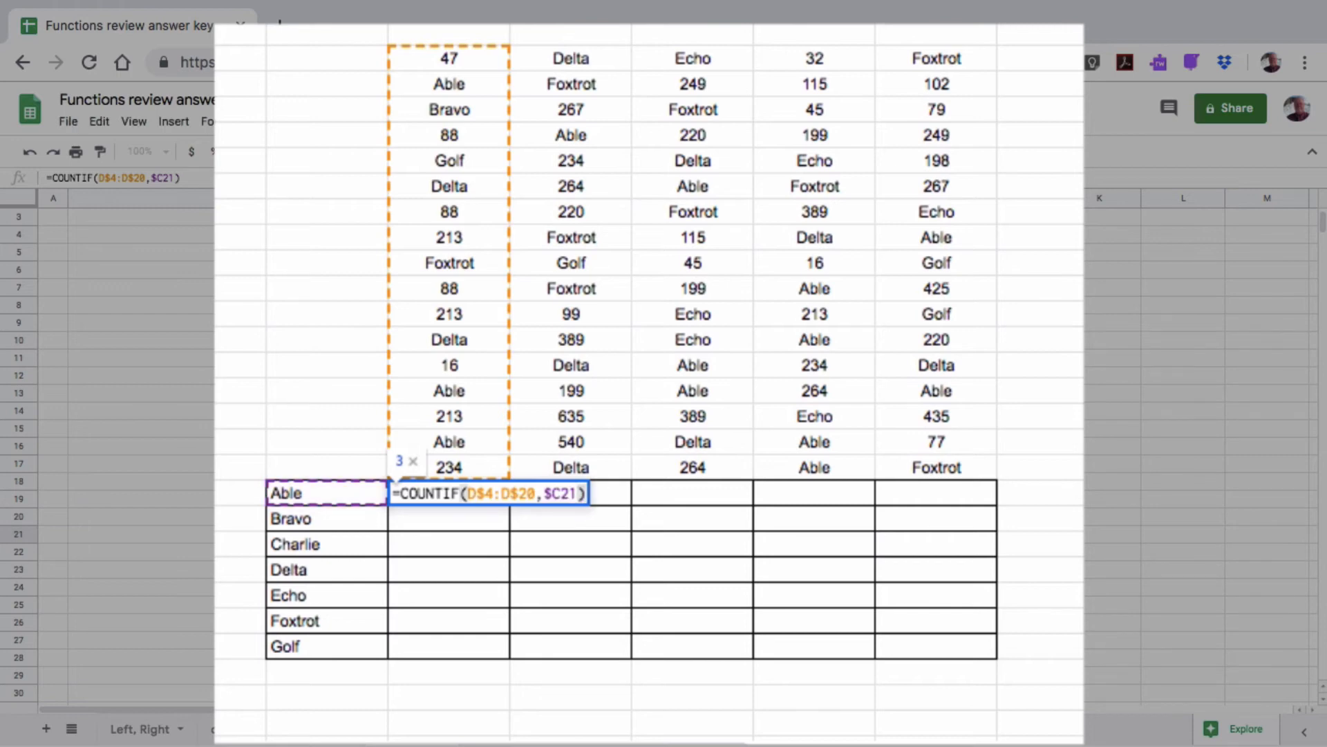
key(Return)
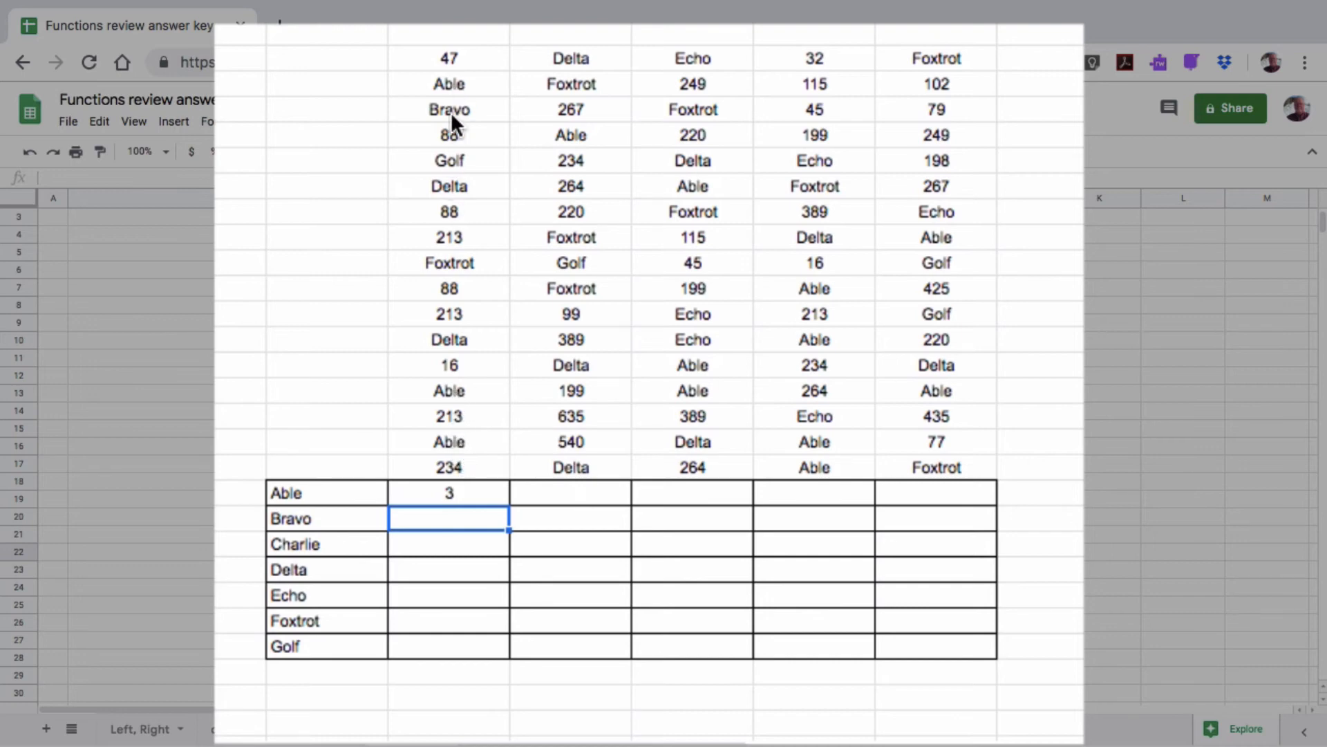
Copy the D21 count formula down through row 27 for Bravo to Golf
click(464, 489)
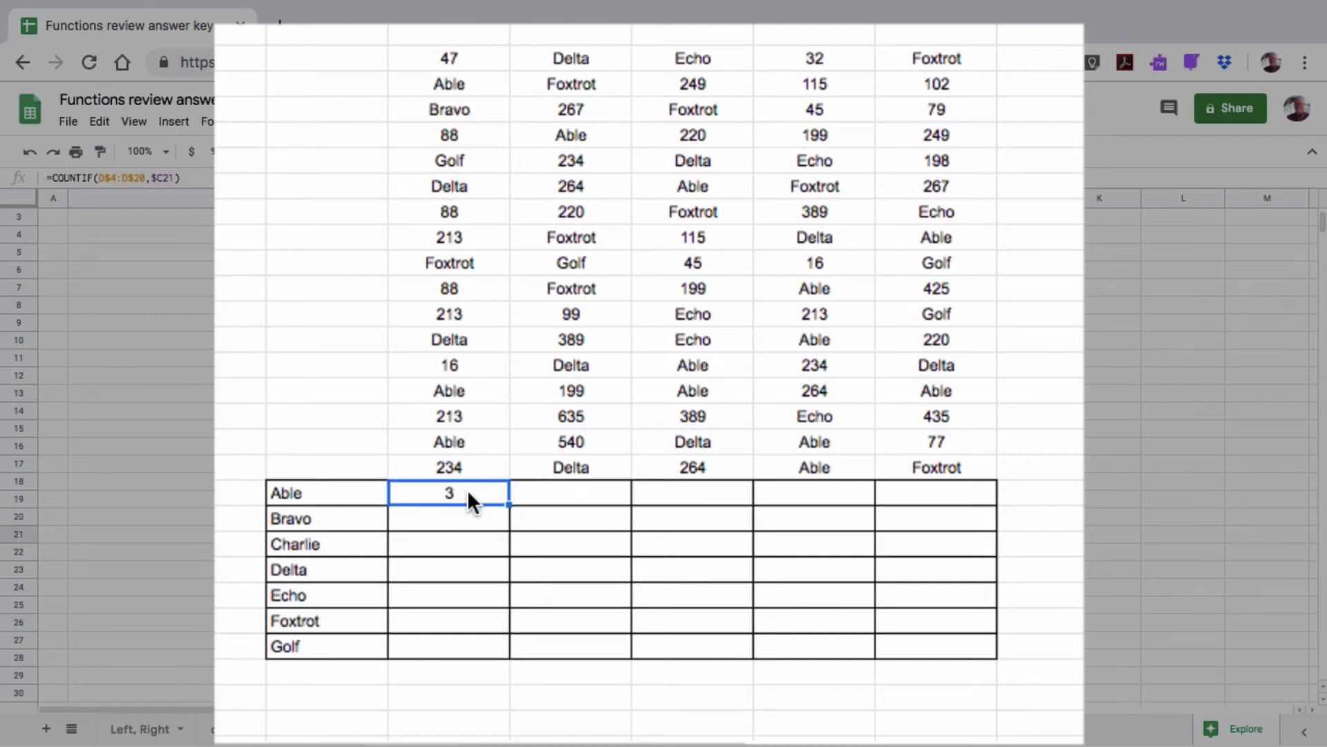
drag(509, 504, 510, 525)
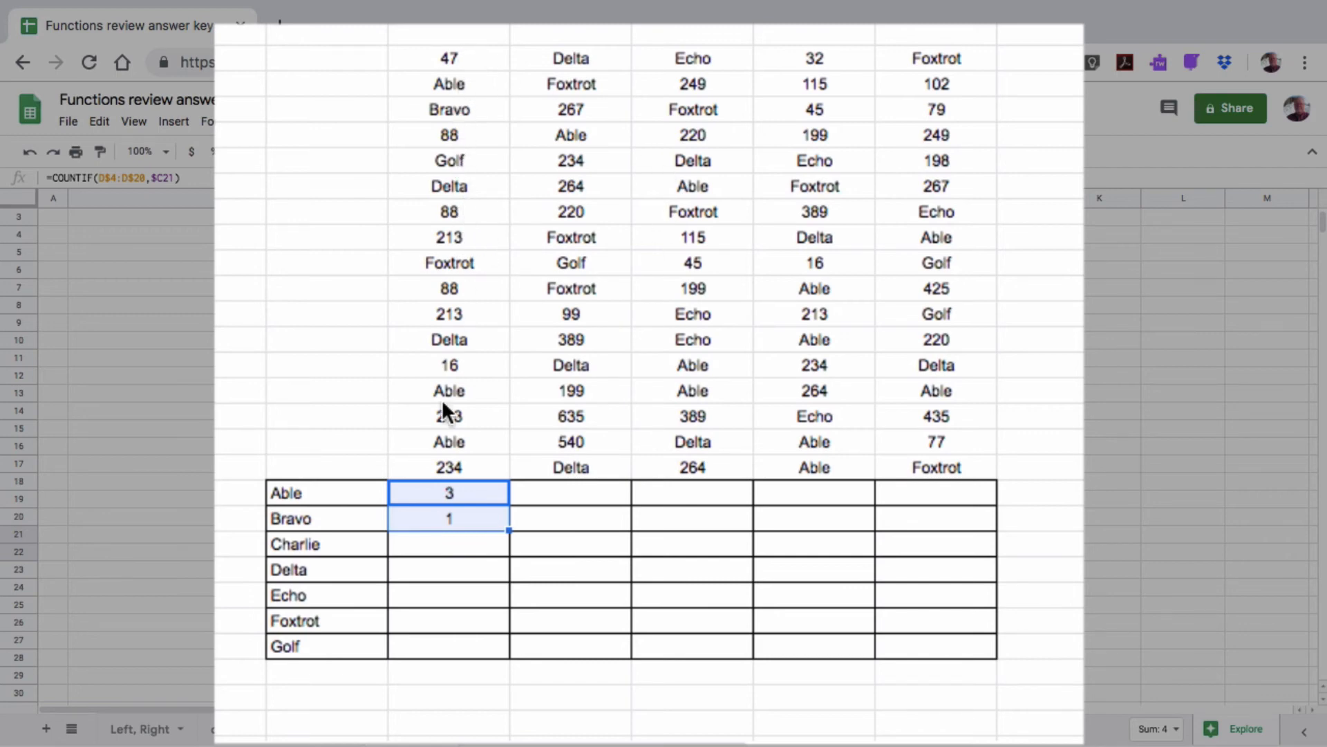
click(454, 517)
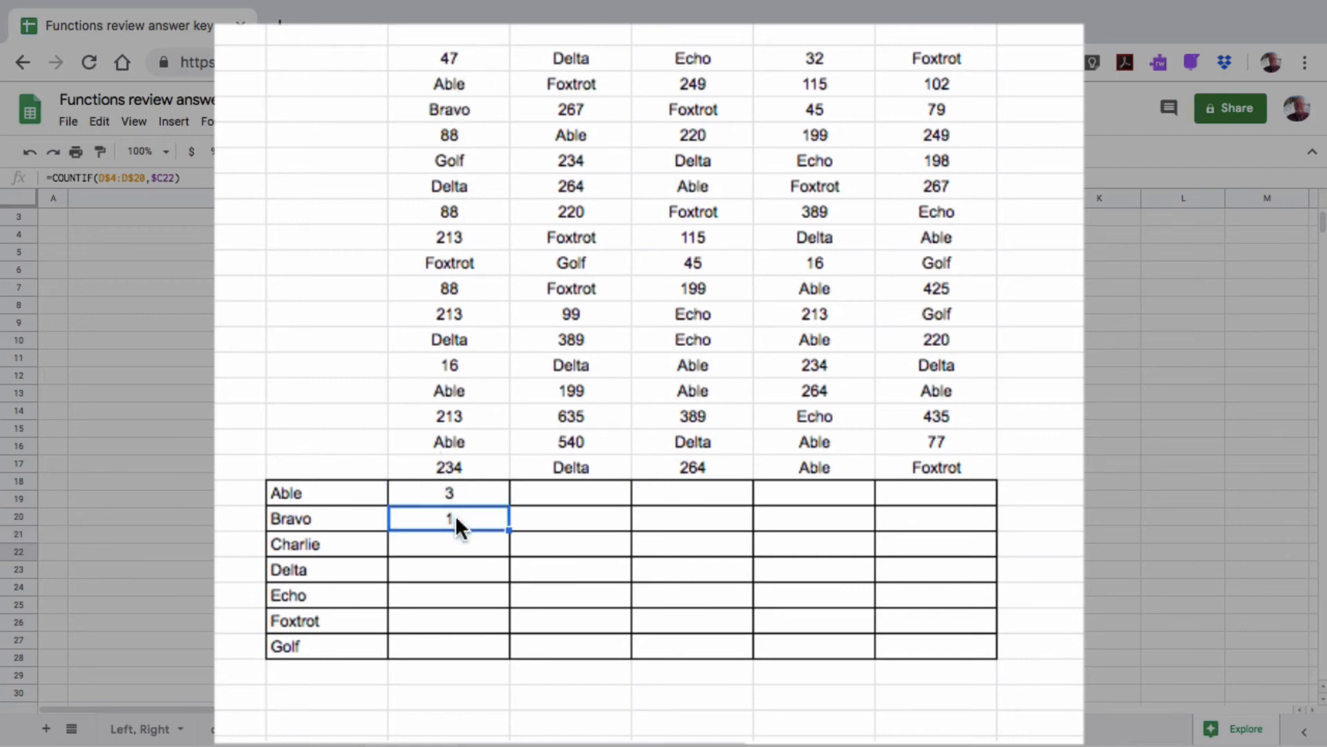
drag(511, 527, 506, 652)
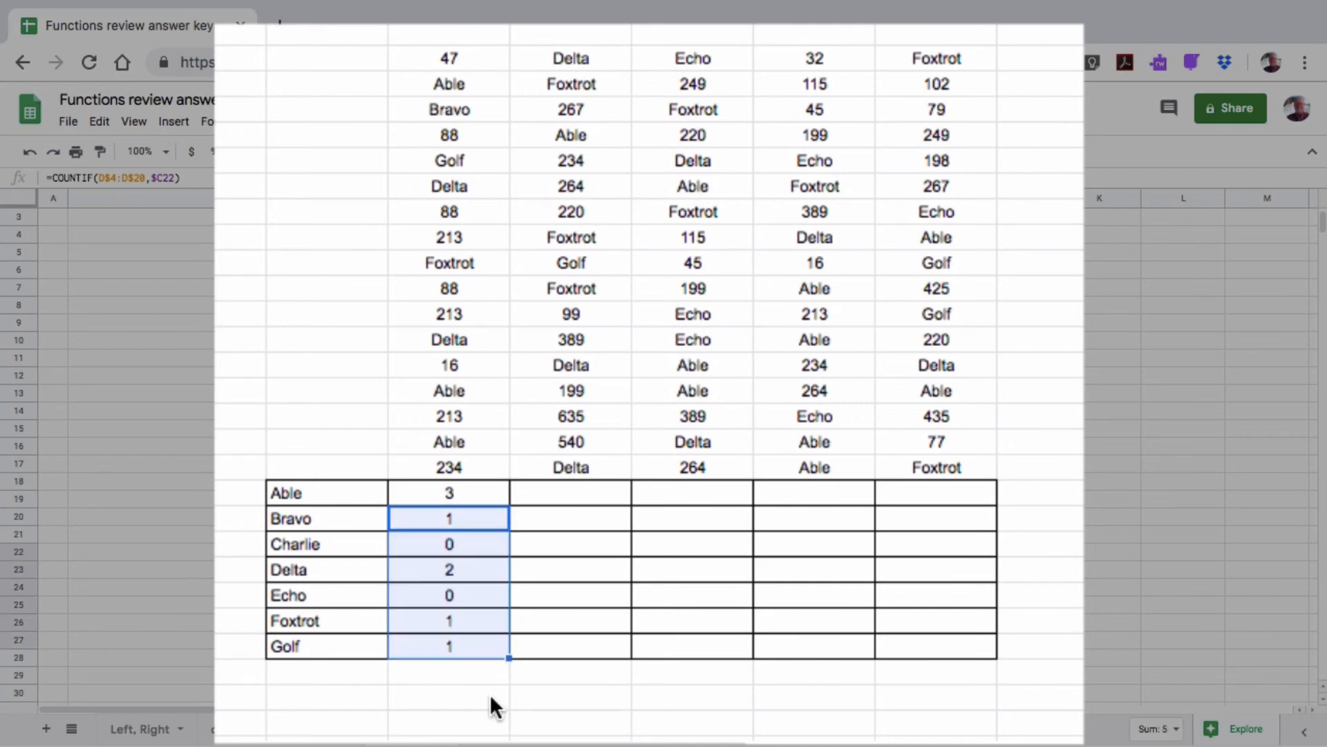
click(487, 692)
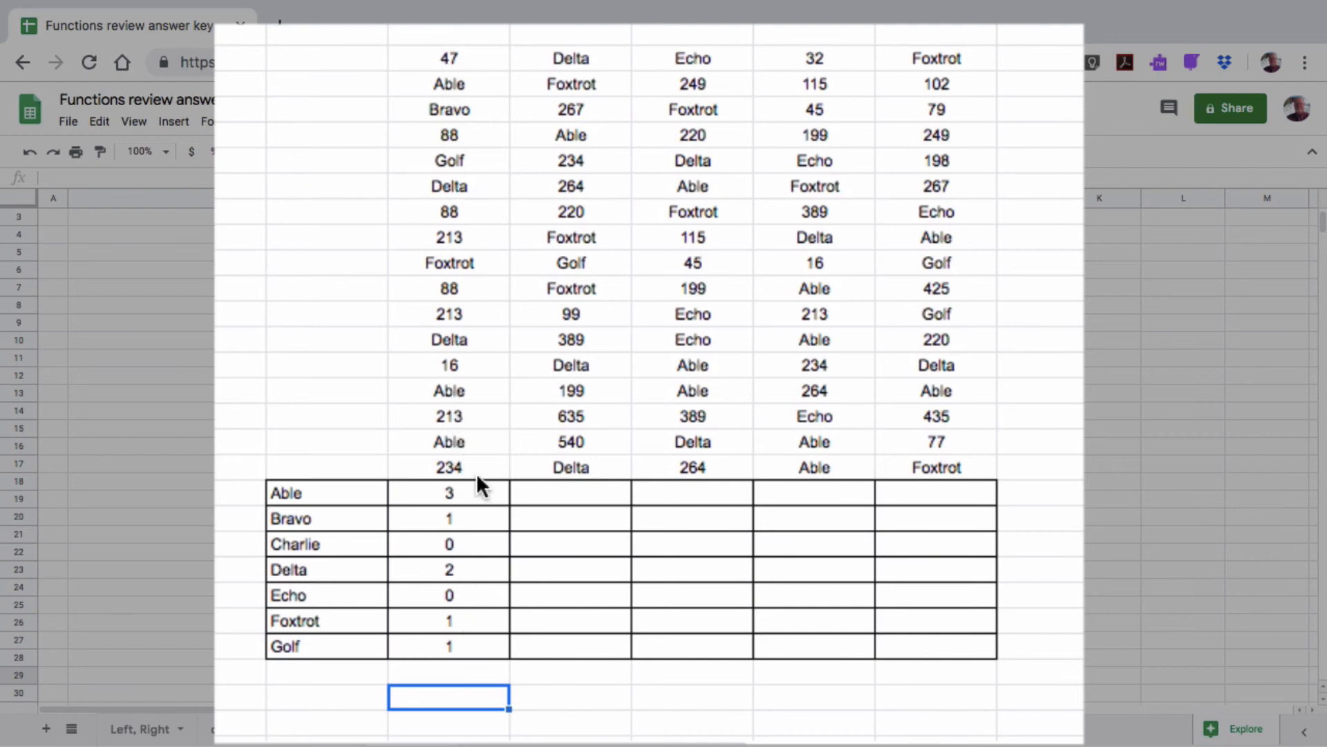
Fill the counts across columns E–H and check them against the names and D4:H20 data
drag(477, 488, 929, 654)
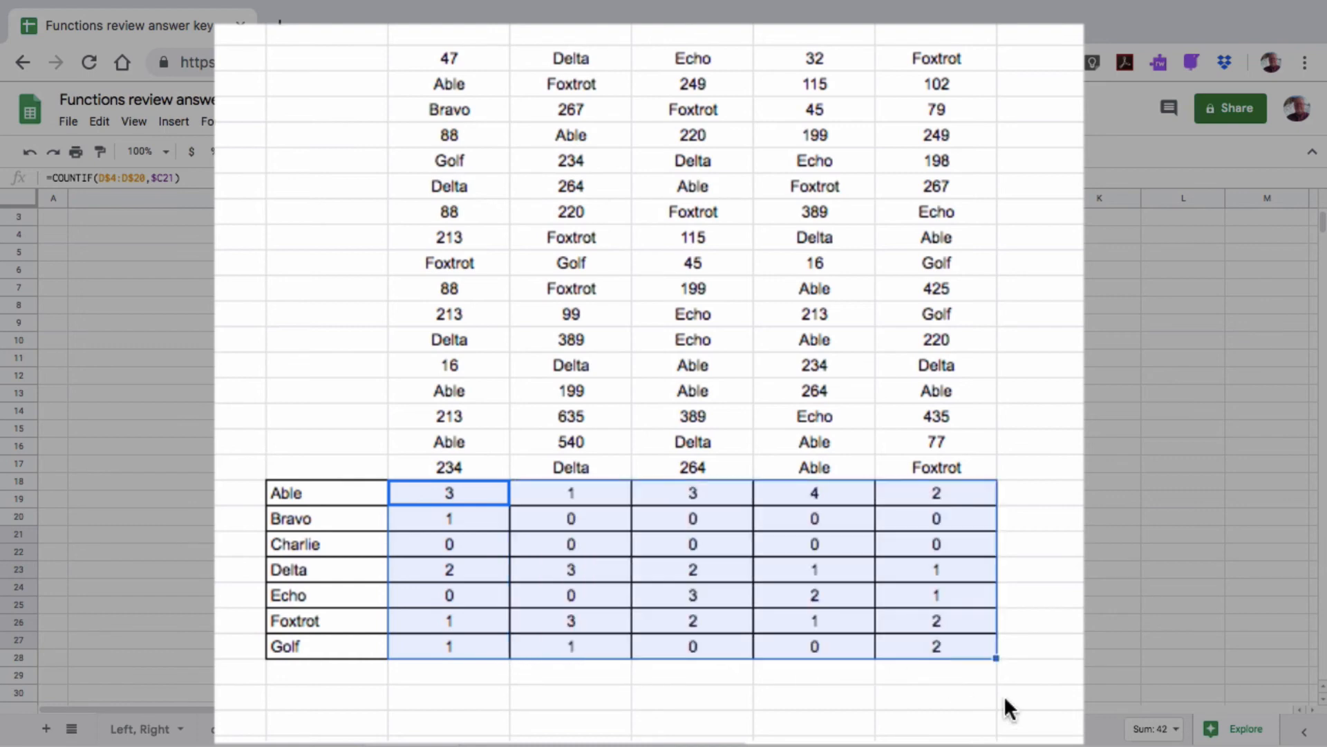
click(1042, 703)
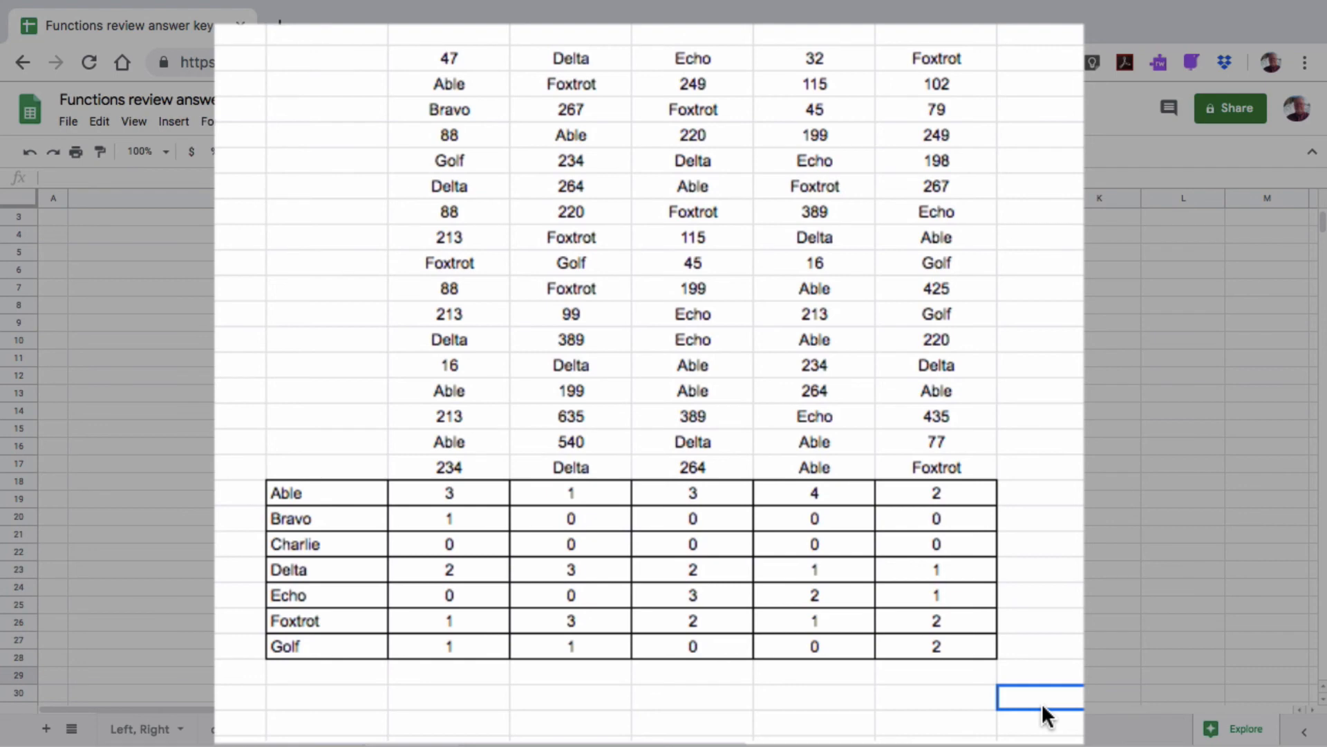
drag(309, 487, 313, 641)
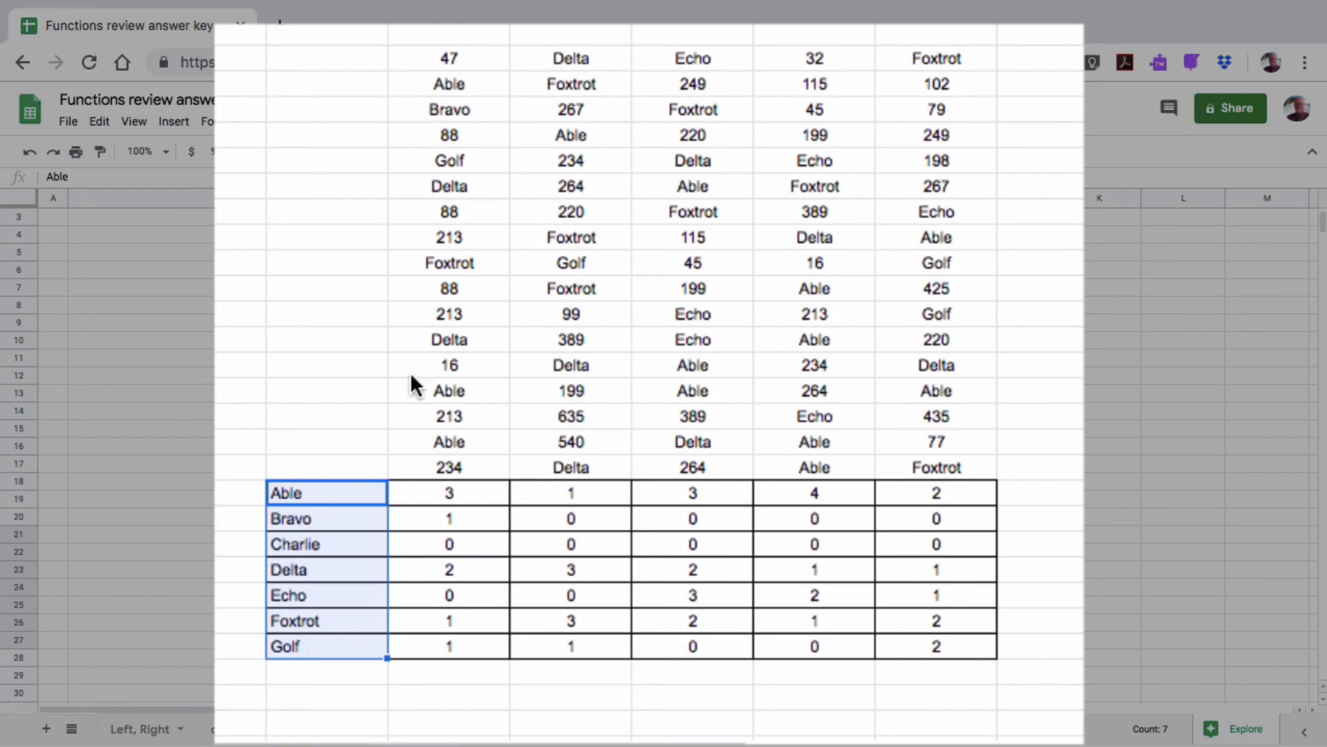
drag(450, 53, 924, 467)
click(881, 696)
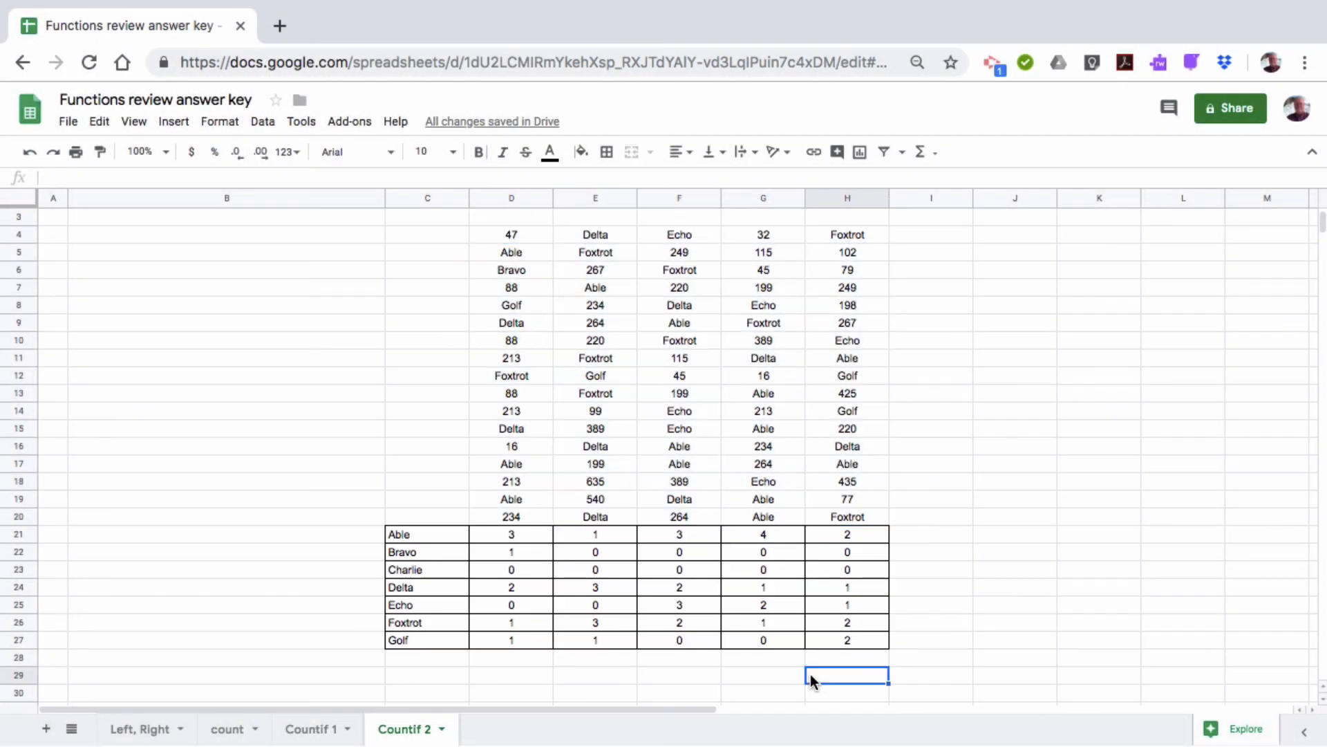